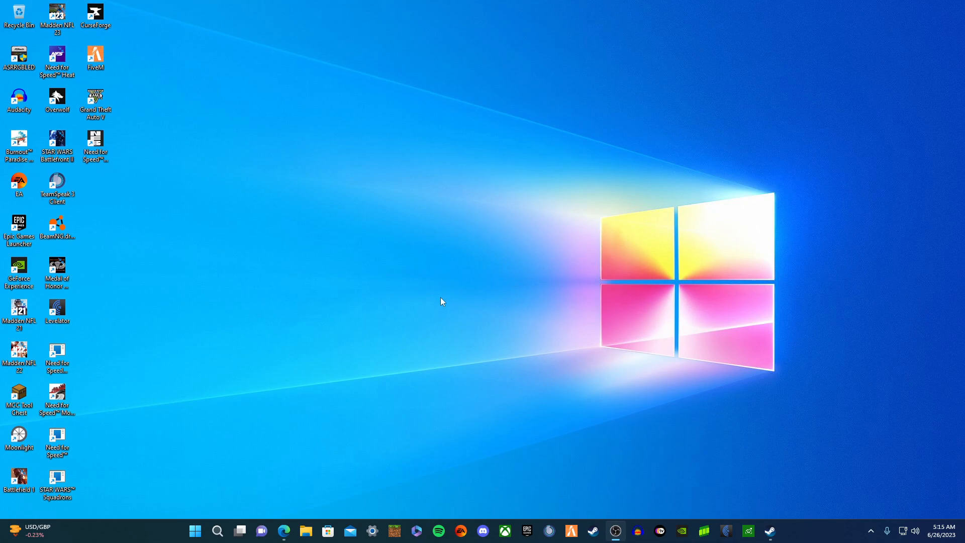
- Close the Steam client from its taskbar preview thumbnail
mouse_move(777, 535)
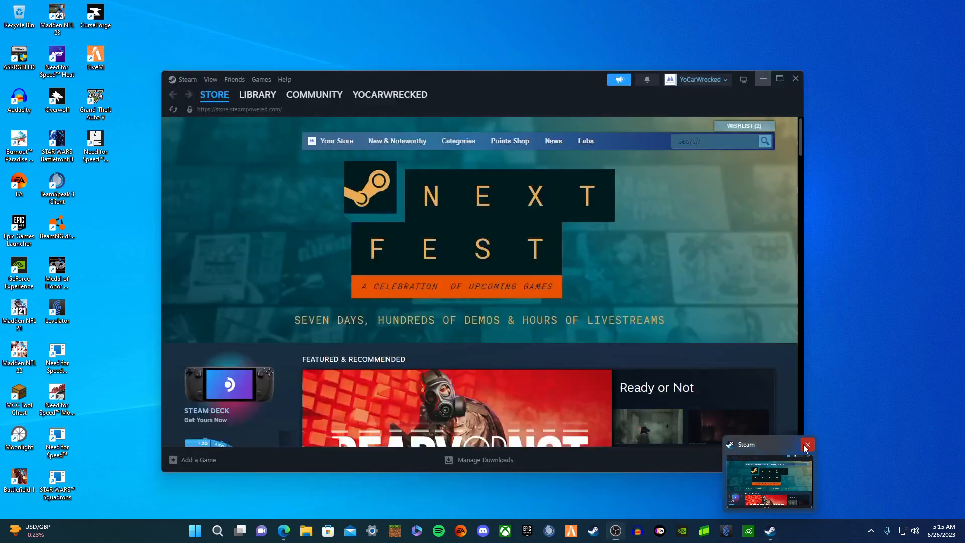
left_click(807, 445)
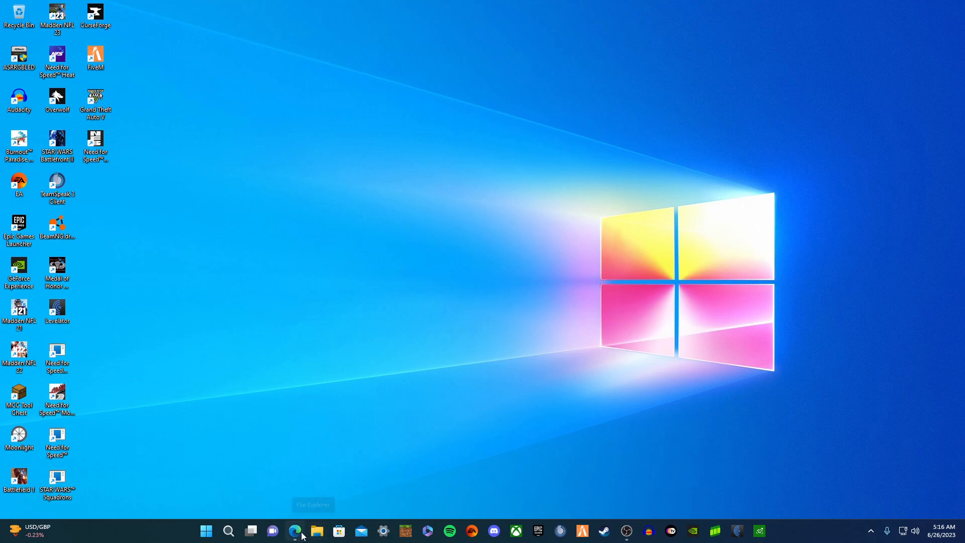
- Preview State Patrol Thumbnail(1).png from the Downloads folder in Photos
left_click(315, 532)
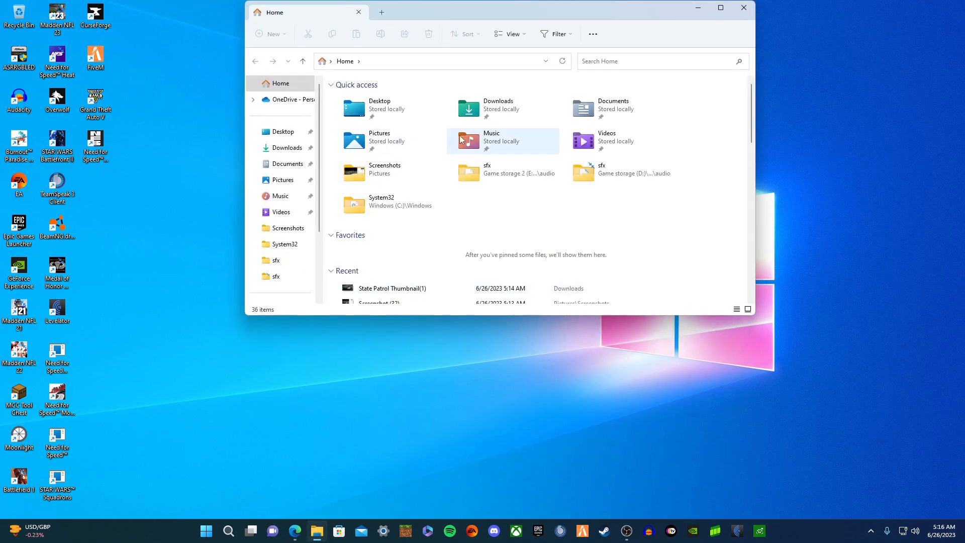
double_click(479, 108)
left_click(439, 114)
double_click(439, 115)
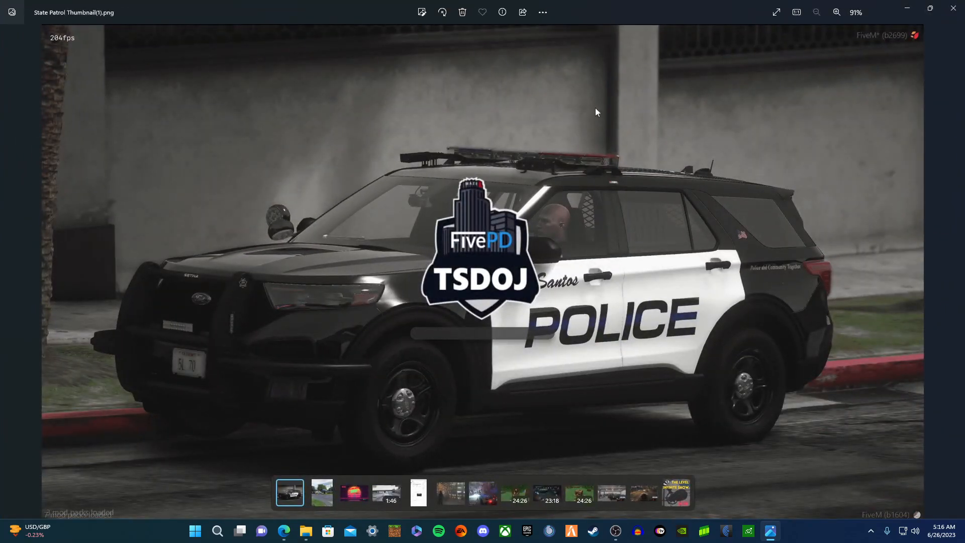
- Minimize the photo viewer and the Downloads folder window
left_click(929, 9)
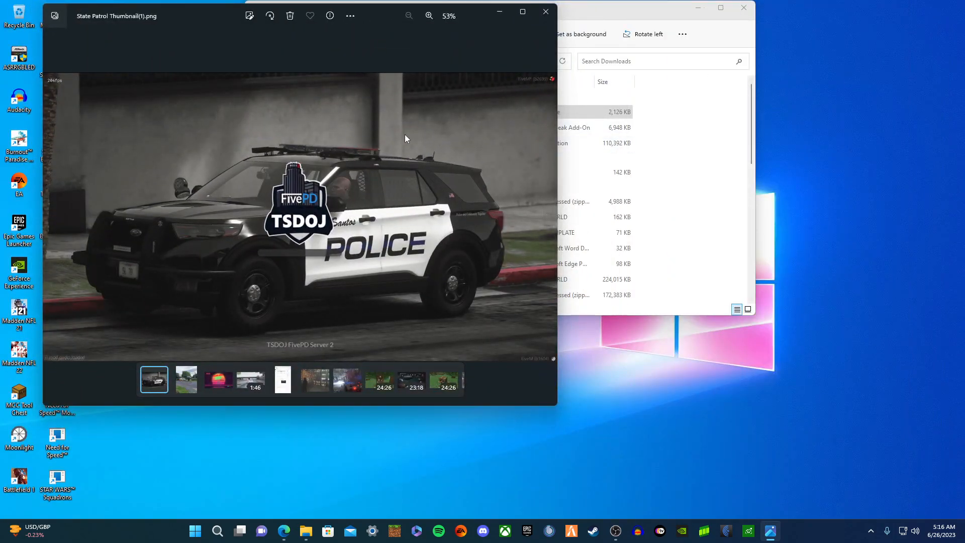
left_click(499, 11)
left_click(698, 7)
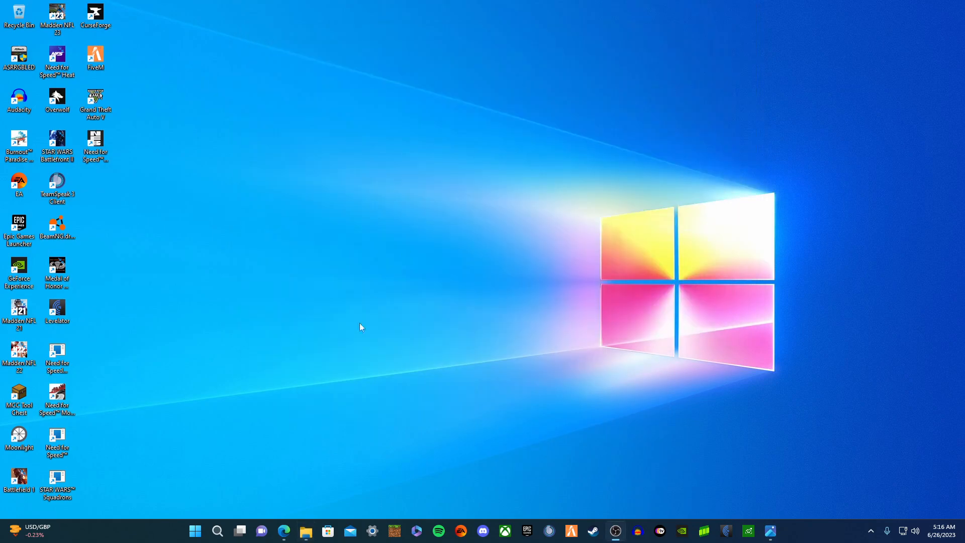
left_click(284, 531)
- Go to canva in Edge and start a new 1280 × 720 YouTube Thumbnail design
left_click(280, 25)
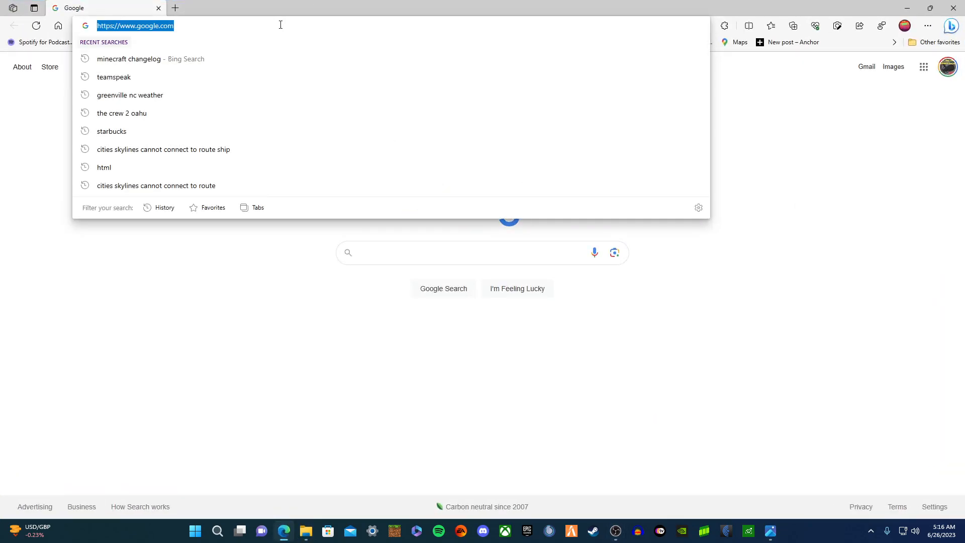
type("canva")
key("Return")
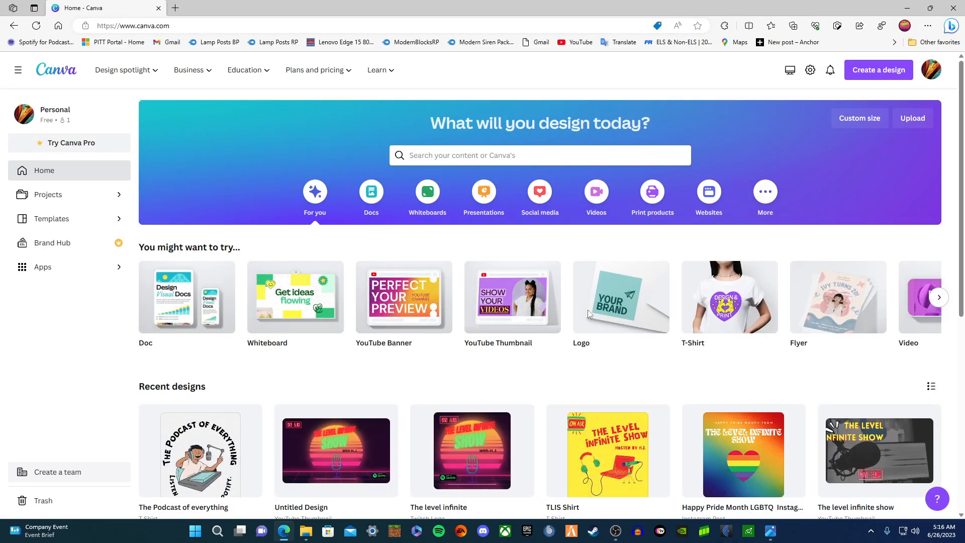
left_click(877, 75)
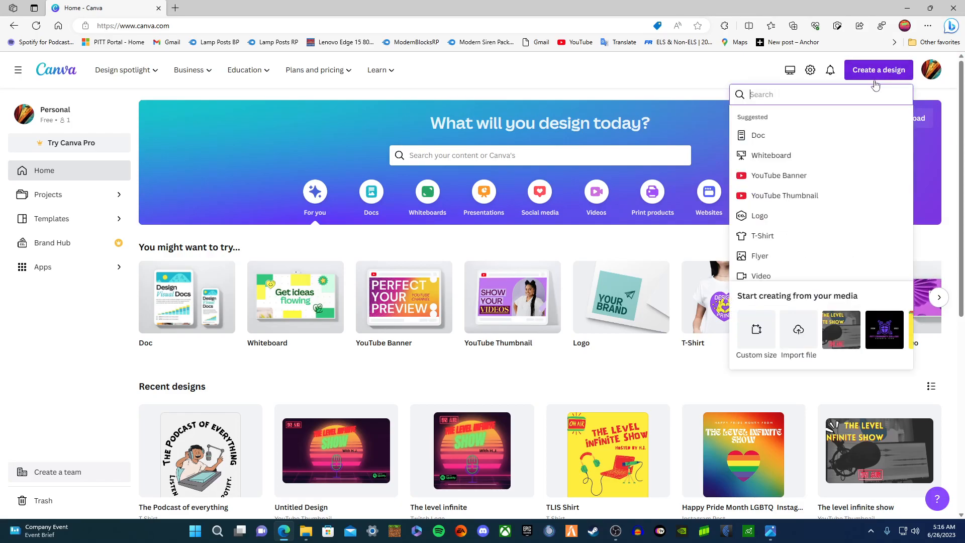
left_click(806, 196)
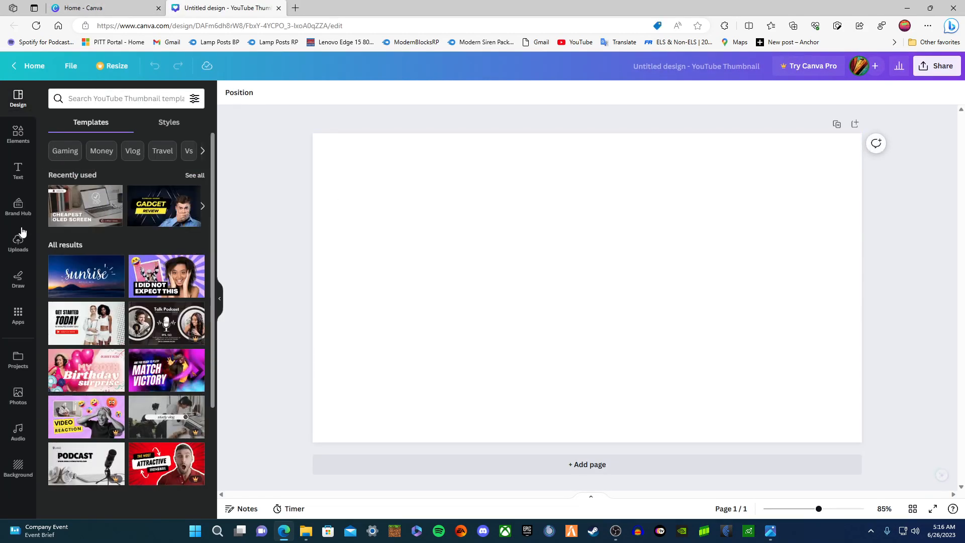
- Upload State Patrol Thumbnail(1).png, add it, and stretch it to fill the 1280×720 page
left_click(19, 242)
left_click(130, 124)
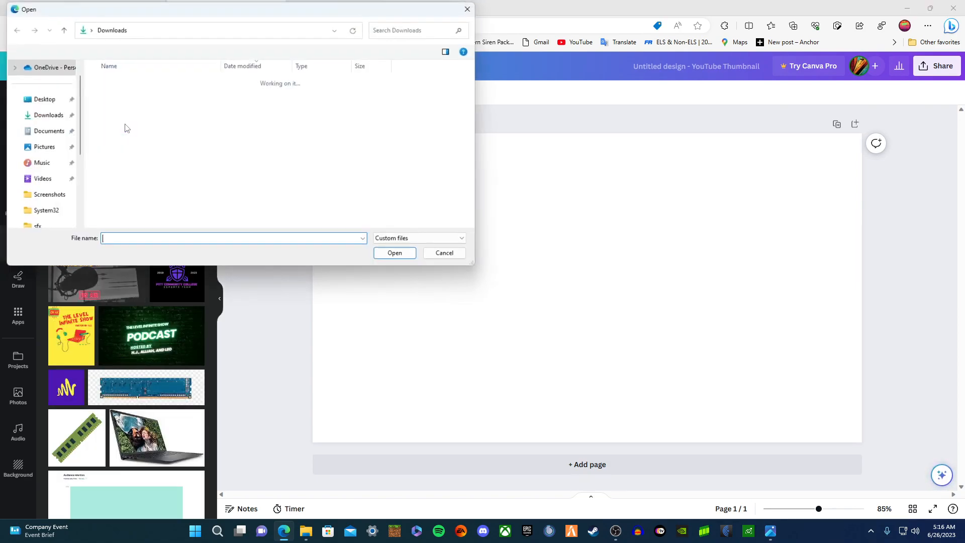
double_click(145, 95)
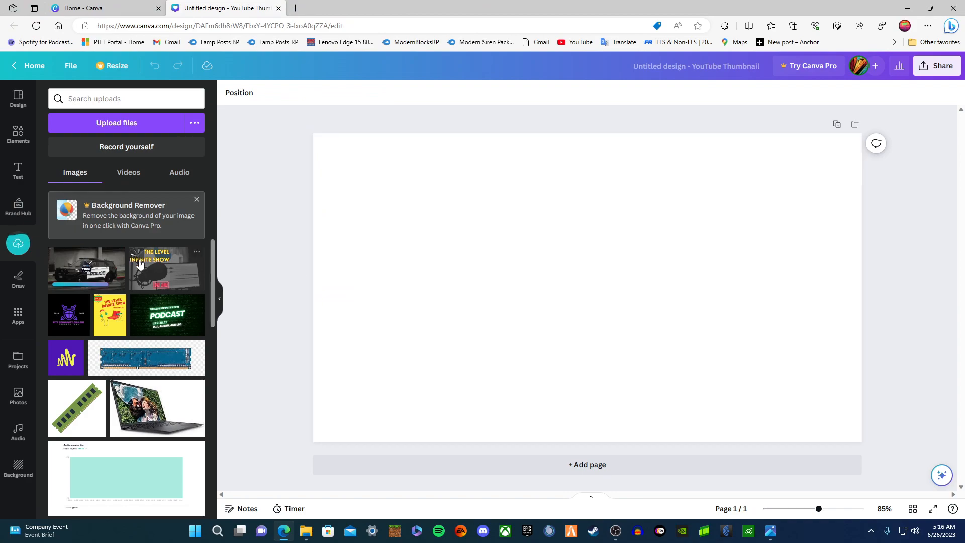
left_click(97, 276)
left_click_drag(385, 174, 302, 143)
left_click_drag(790, 401, 862, 432)
- Set the police SUV photo as the page background and verify by reselecting it
right_click(631, 309)
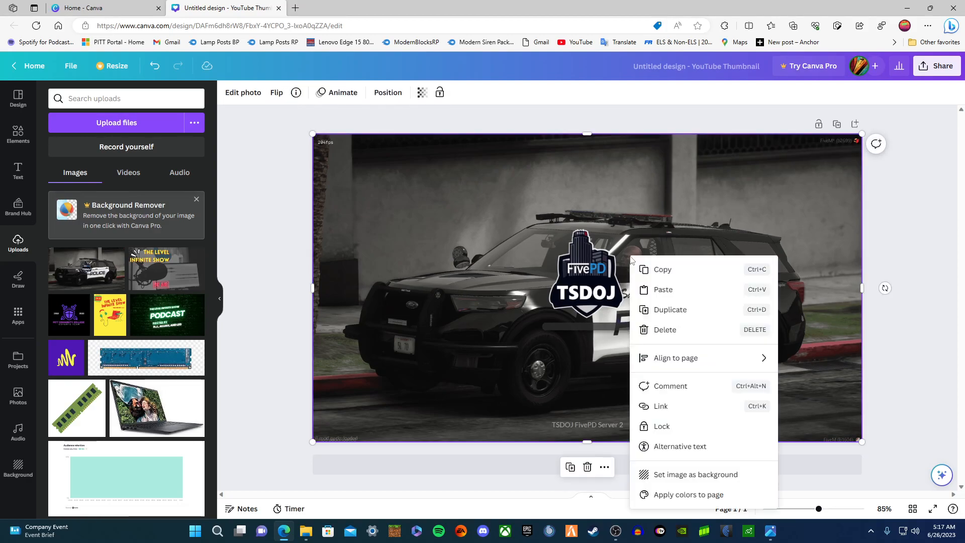
left_click(676, 475)
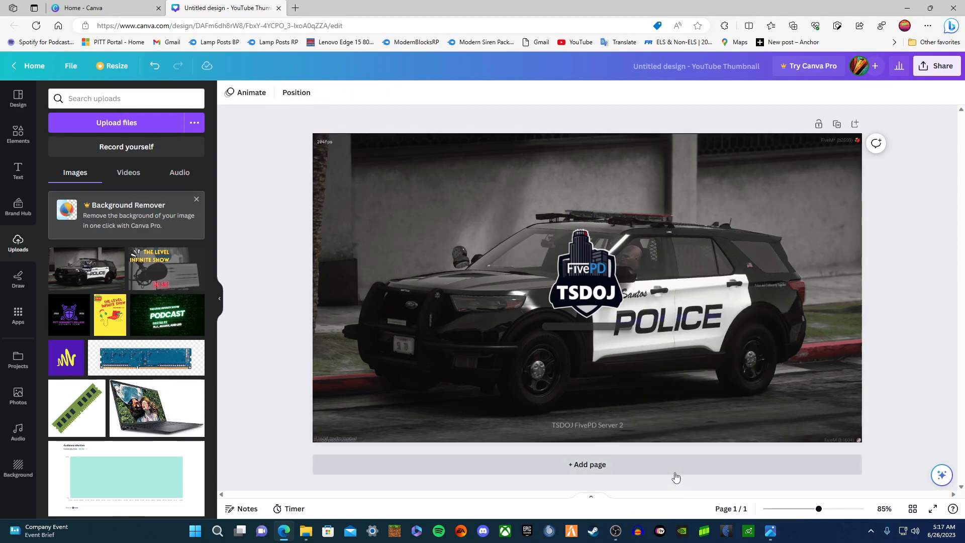
left_click(266, 203)
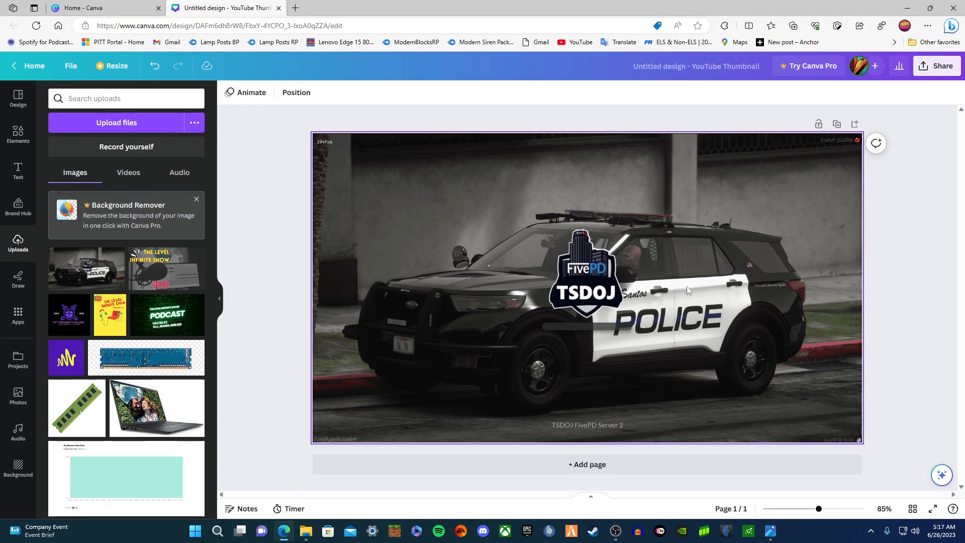
left_click(581, 272)
left_click(910, 248)
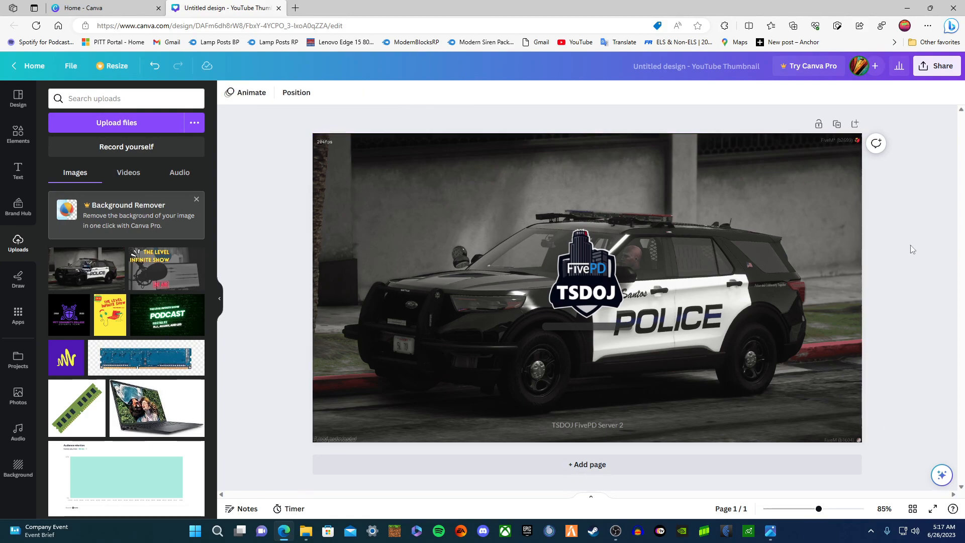
- Browse the Youtube graphics in the Elements library
left_click(18, 132)
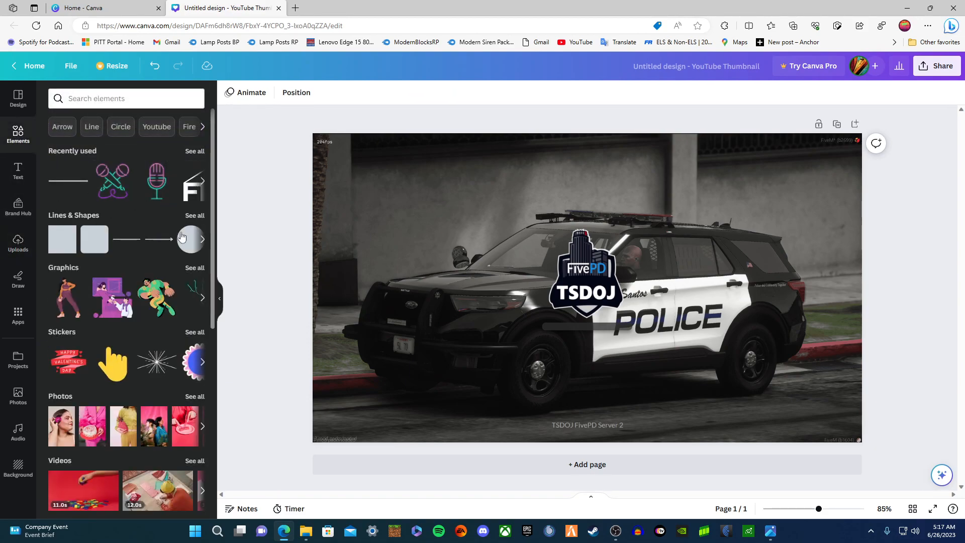
left_click_drag(214, 221, 230, 291)
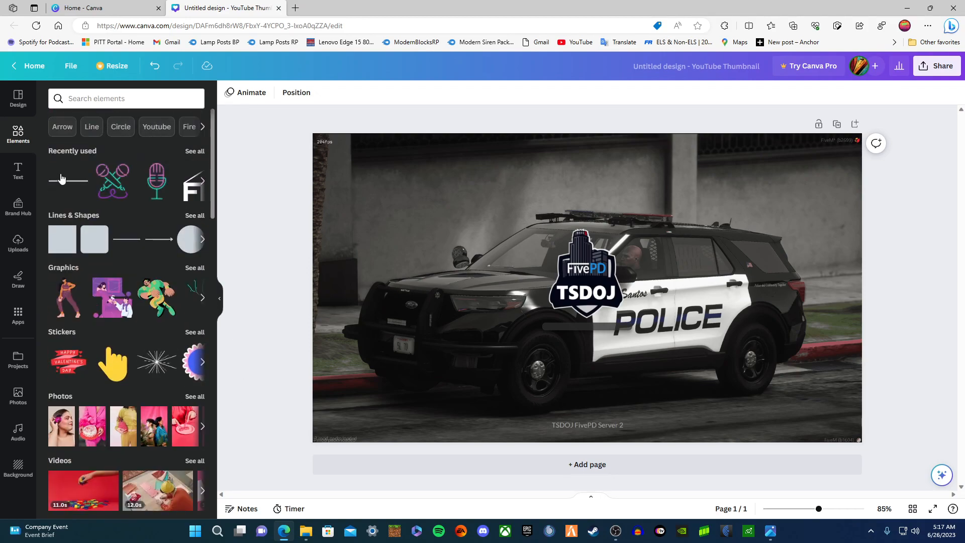
left_click(157, 127)
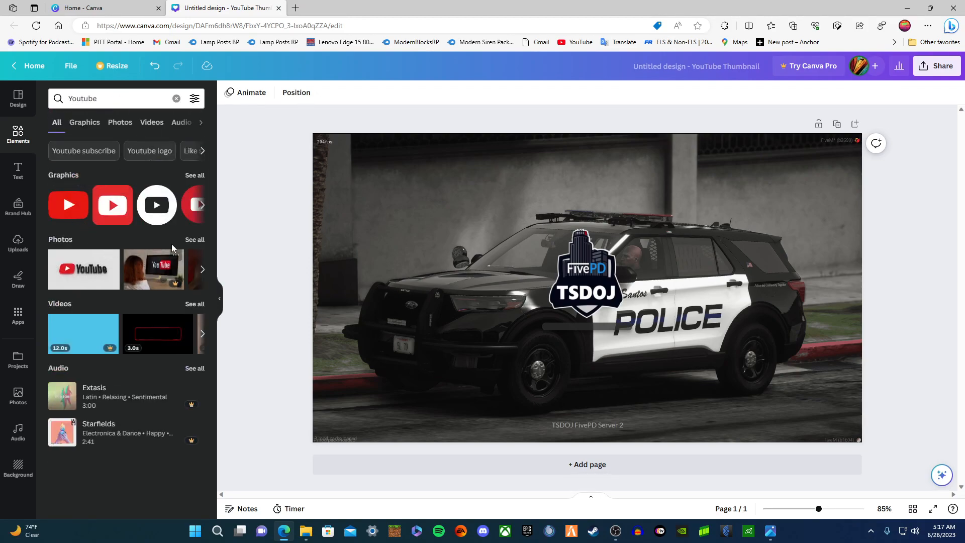
left_click(202, 204)
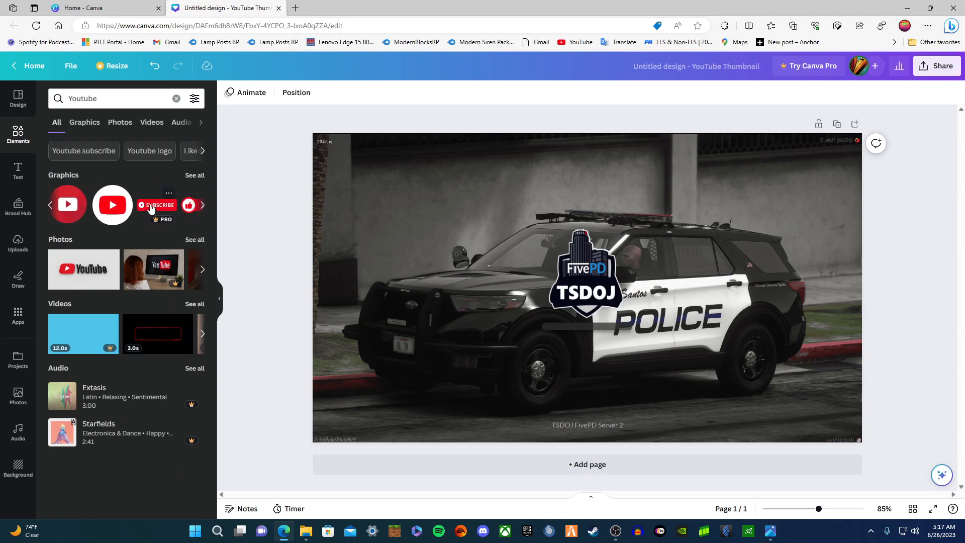
left_click(201, 205)
left_click(201, 208)
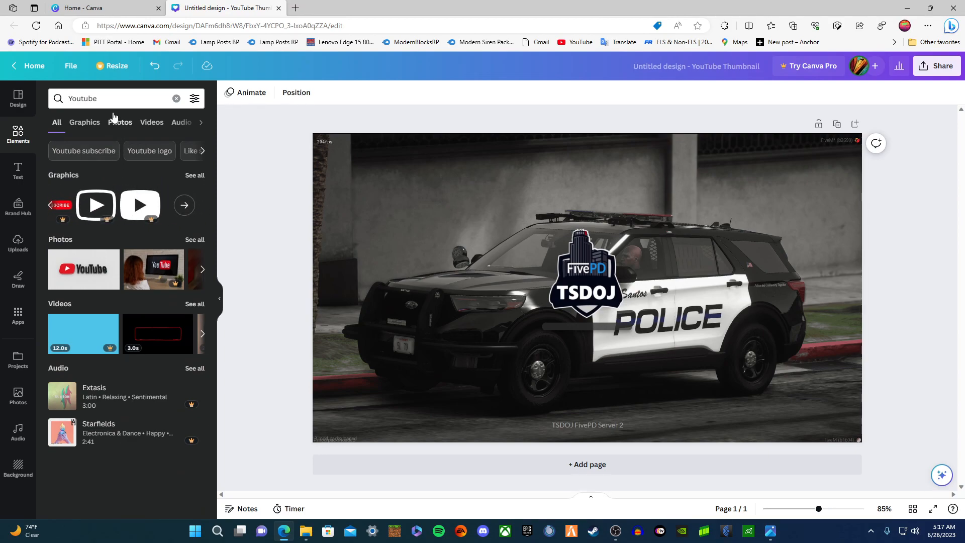
- Open the Text panel and scroll through the heading, subheading and body styles
left_click(31, 173)
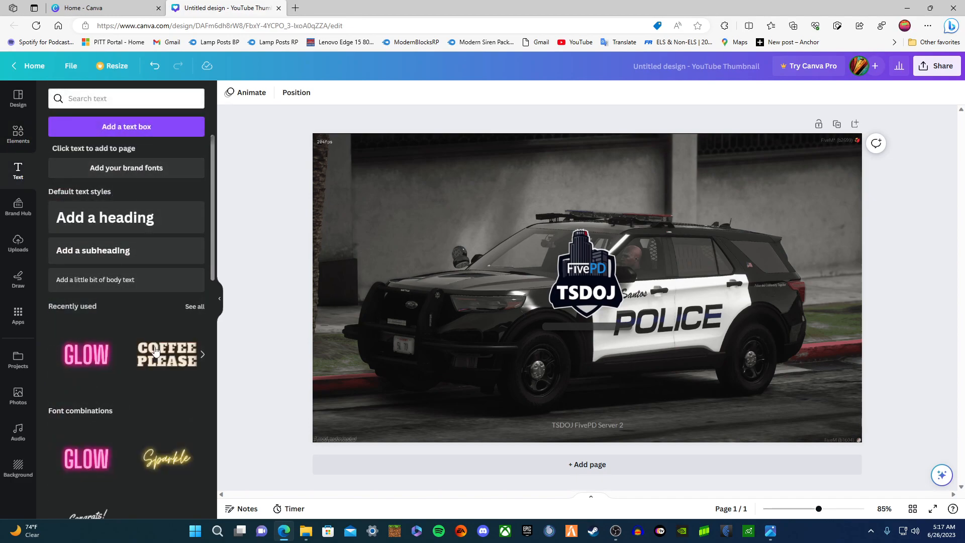
scroll(178, 374, "down", 8)
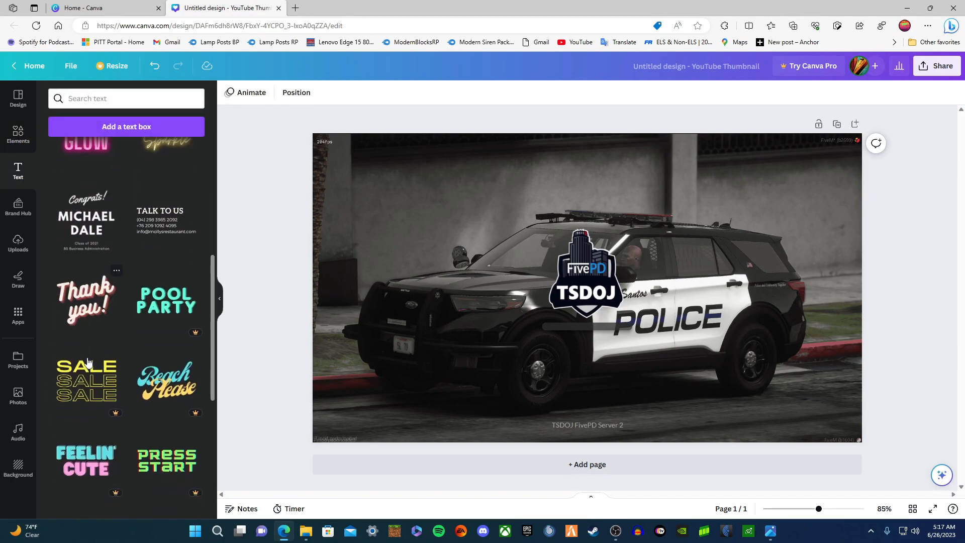
scroll(91, 365, "up", 8)
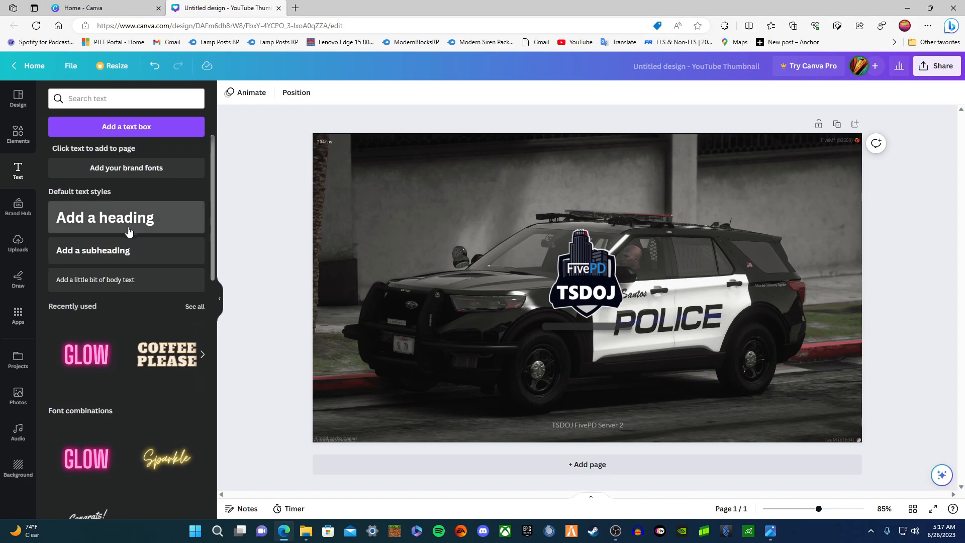
- Add a red heading and place it below the FivePD TSDOJ logo
left_click(113, 230)
left_click_drag(604, 305, 604, 352)
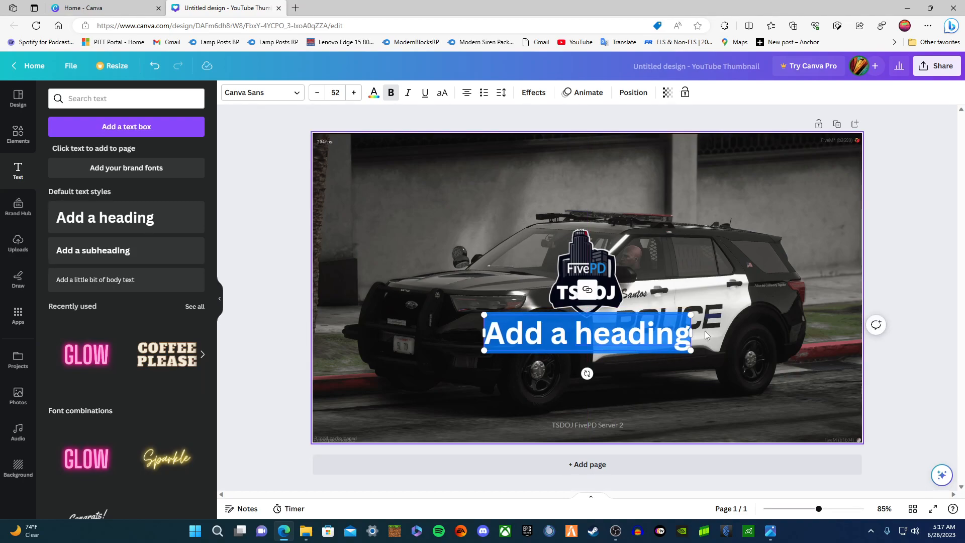
left_click(374, 92)
left_click(59, 363)
left_click(638, 382)
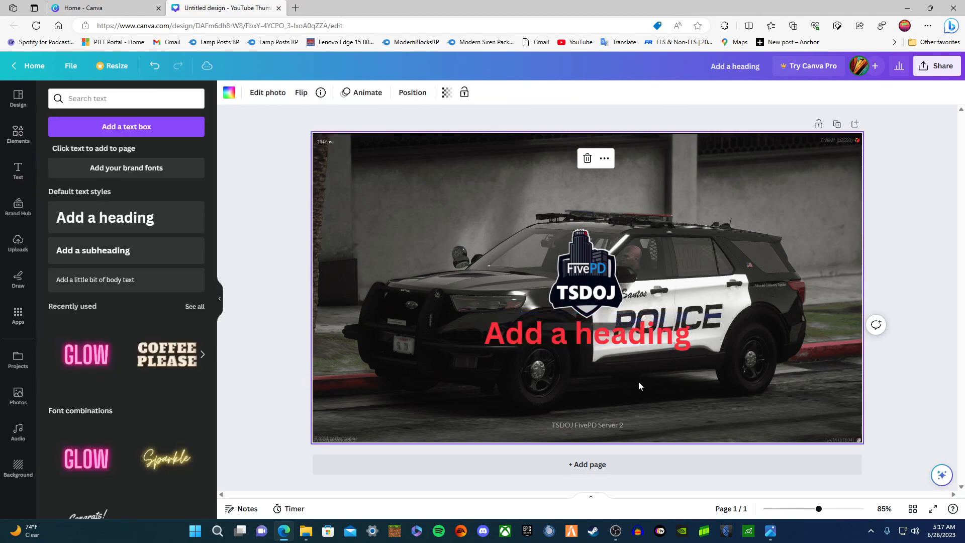
left_click(598, 343)
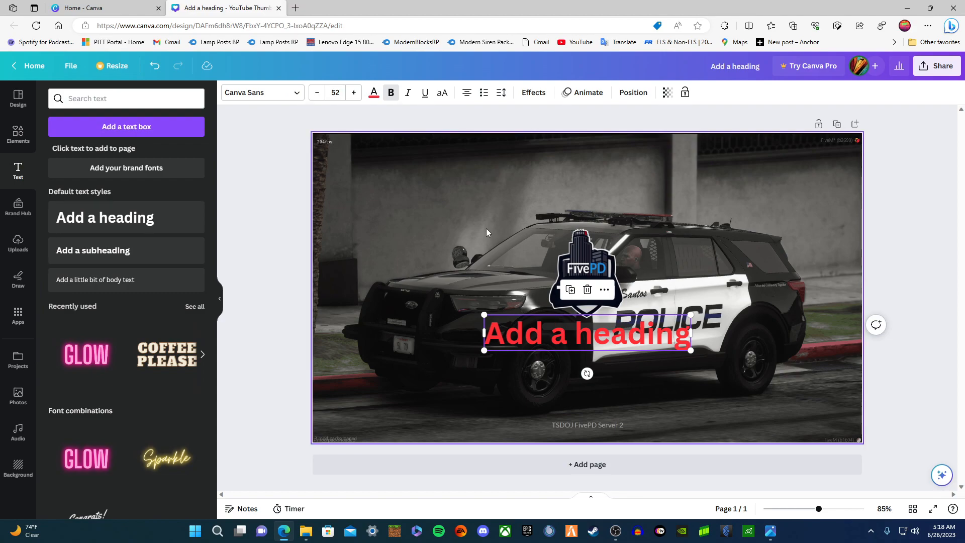
- Set the heading to Horizon at size 44 and delete its placeholder text
double_click(523, 330)
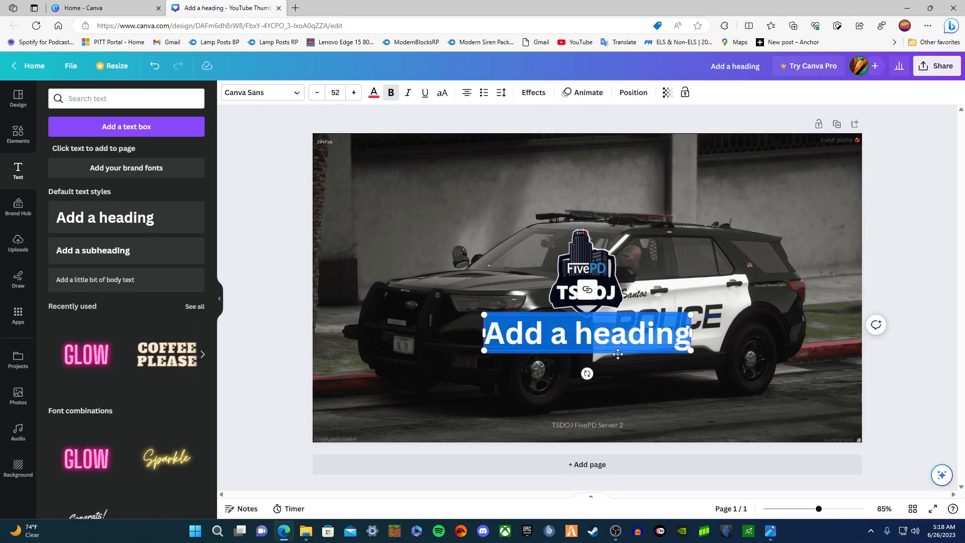
left_click(269, 95)
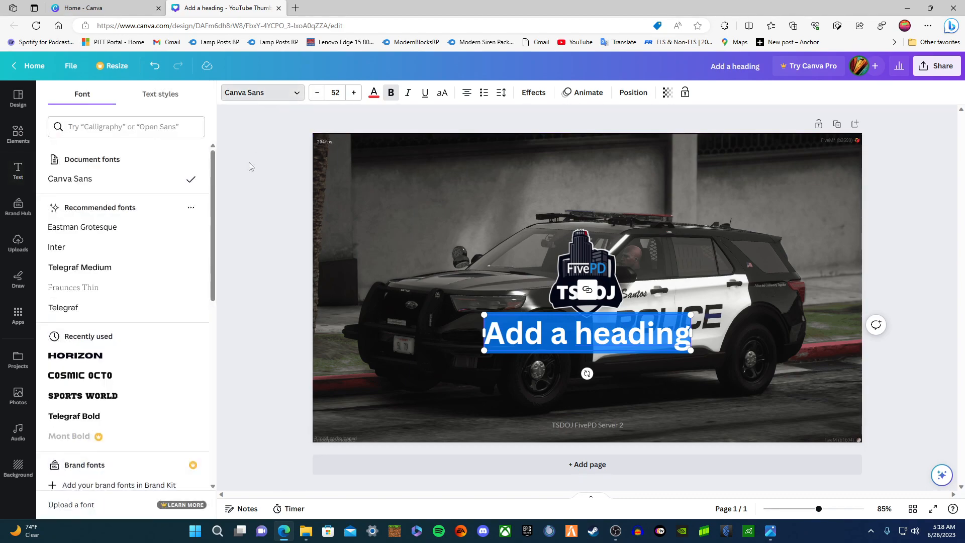
left_click(161, 356)
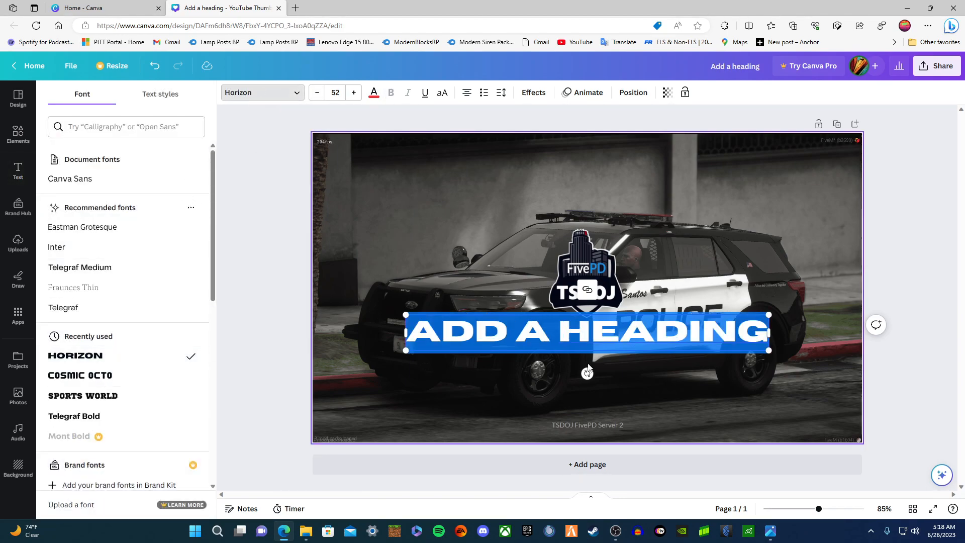
left_click(319, 95)
left_click(317, 98)
left_click(318, 98)
left_click(317, 98)
left_click(318, 98)
left_click(317, 98)
left_click(317, 98)
left_click(317, 98)
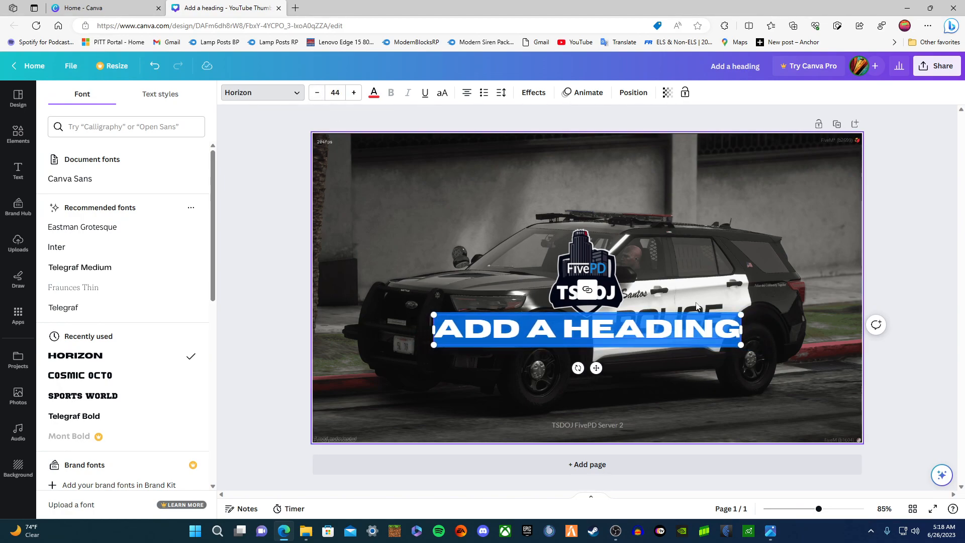
key("BackSpace")
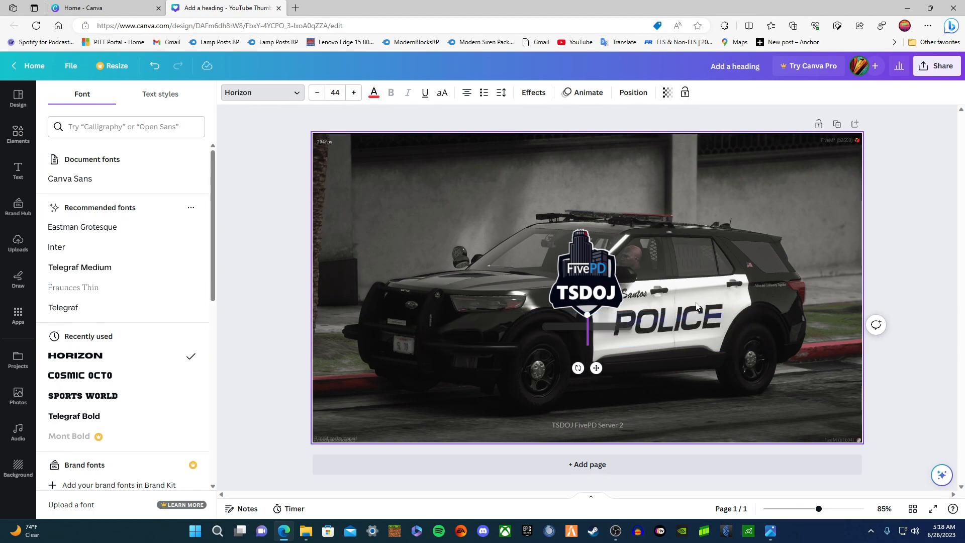
- Widen the empty heading box across the car and type TSDOJ in red
left_click(373, 93)
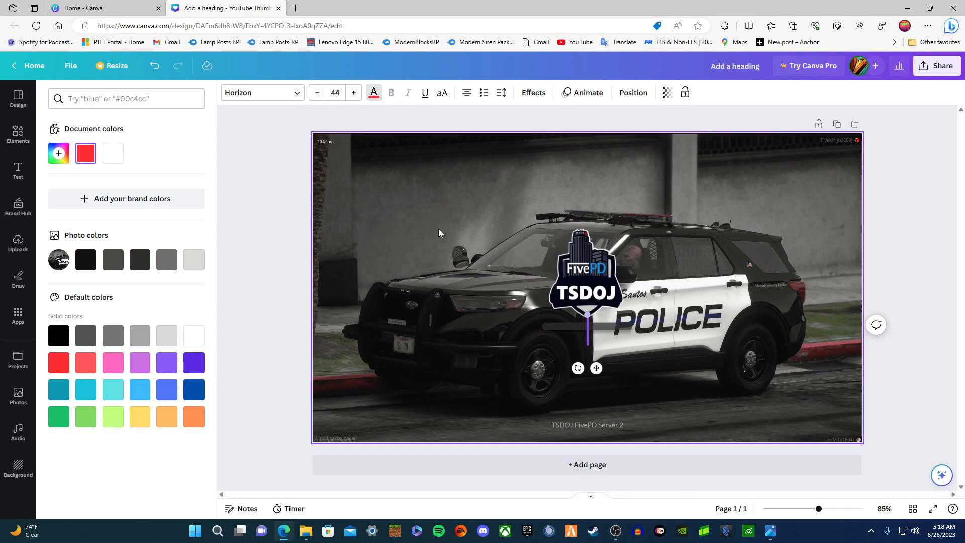
left_click(374, 93)
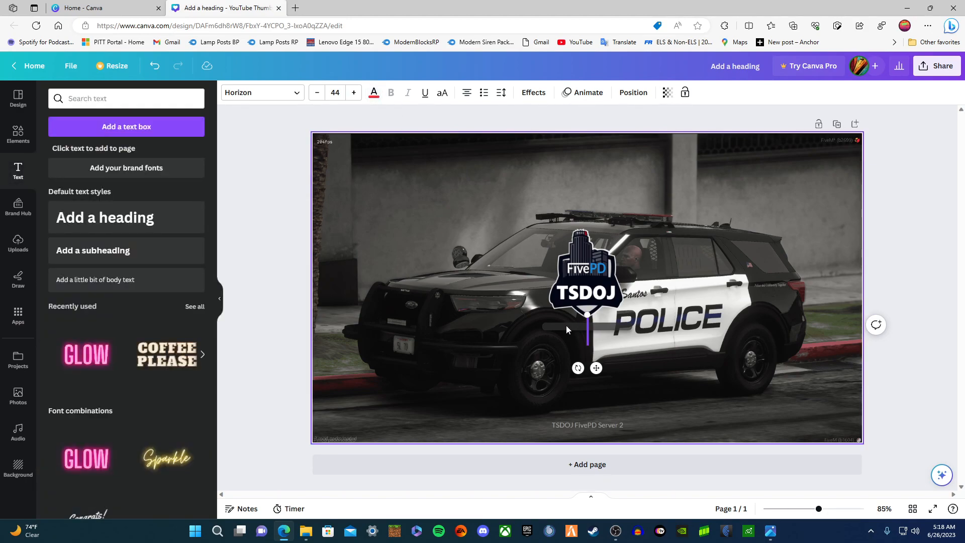
left_click_drag(586, 314, 534, 314)
left_click_drag(588, 330, 749, 330)
left_click_drag(587, 329, 440, 330)
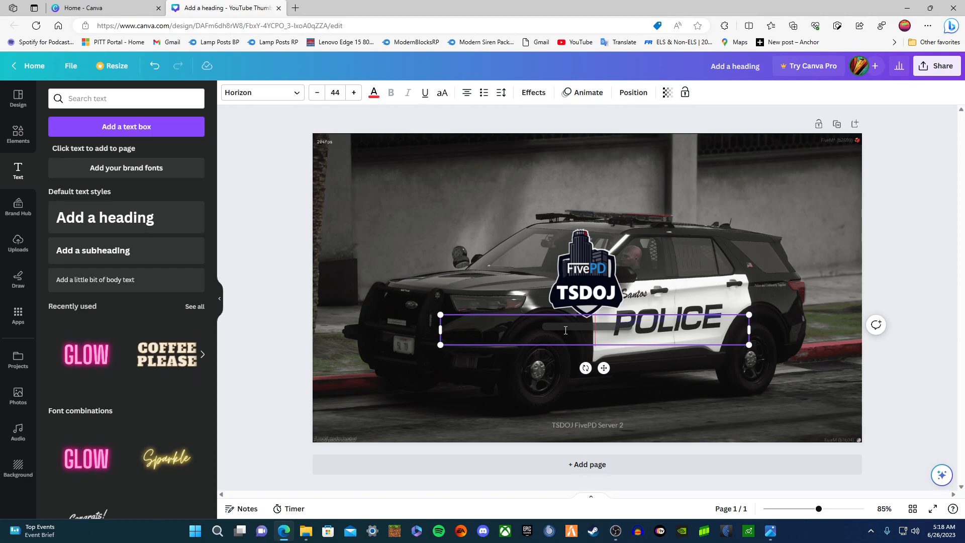
type("TSDOJ")
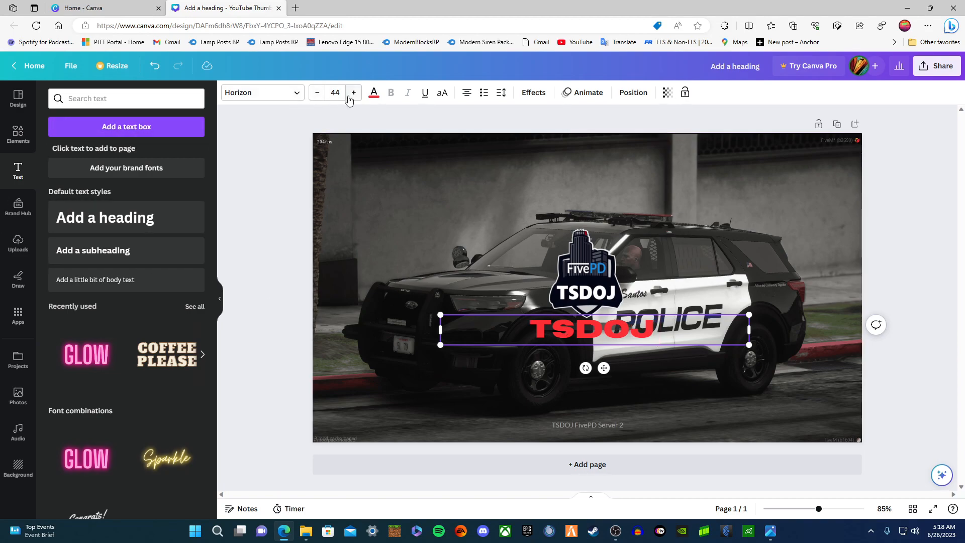
left_click(374, 93)
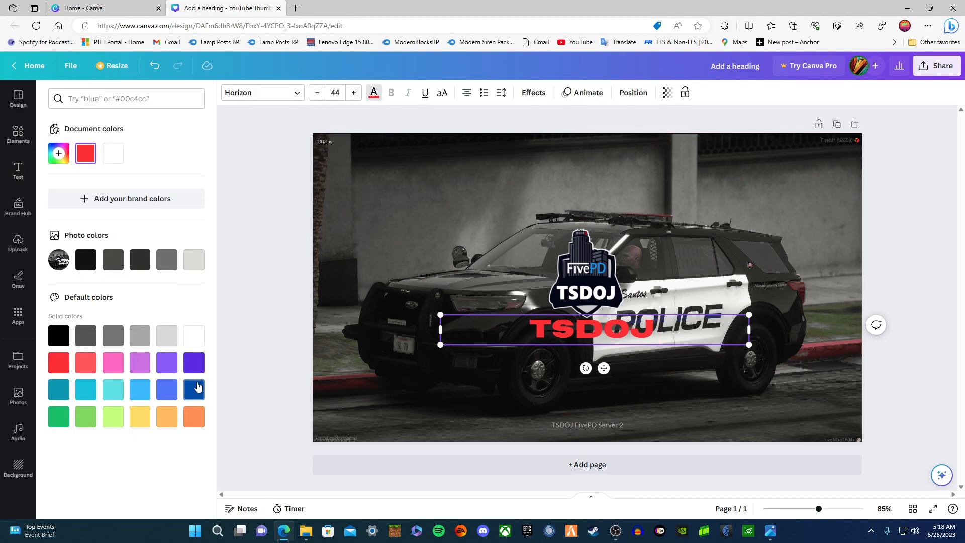
- Append FIVEPD in blue after TSDOJ in the heading
left_click(170, 391)
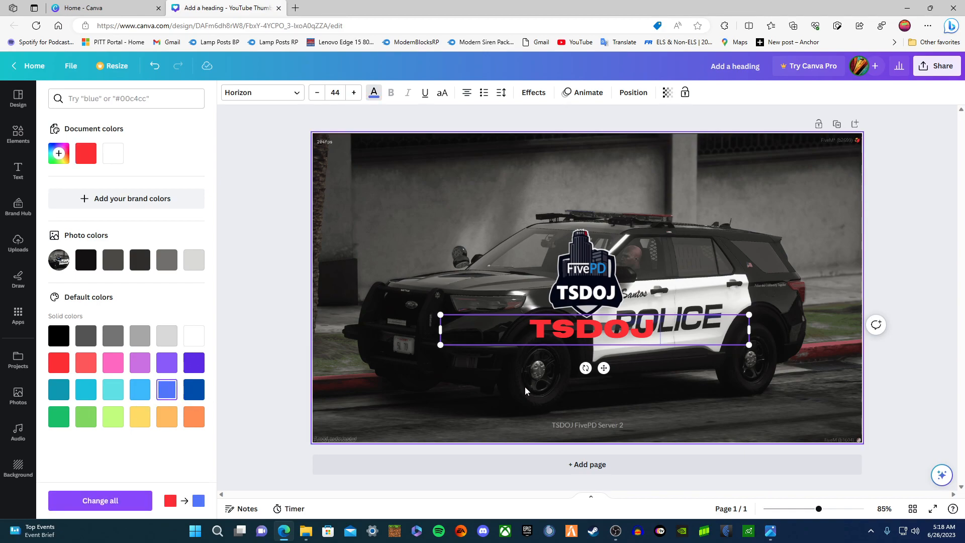
left_click(656, 325)
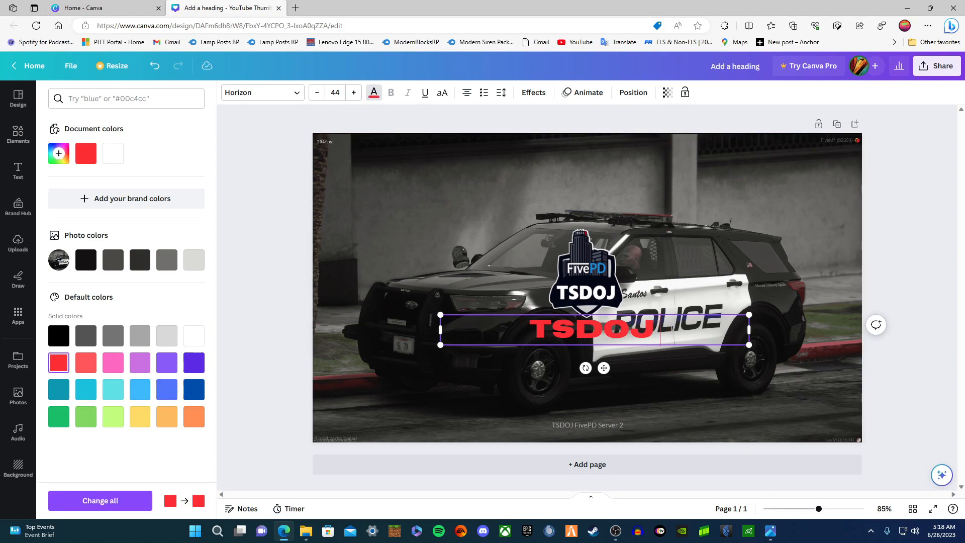
left_click(167, 390)
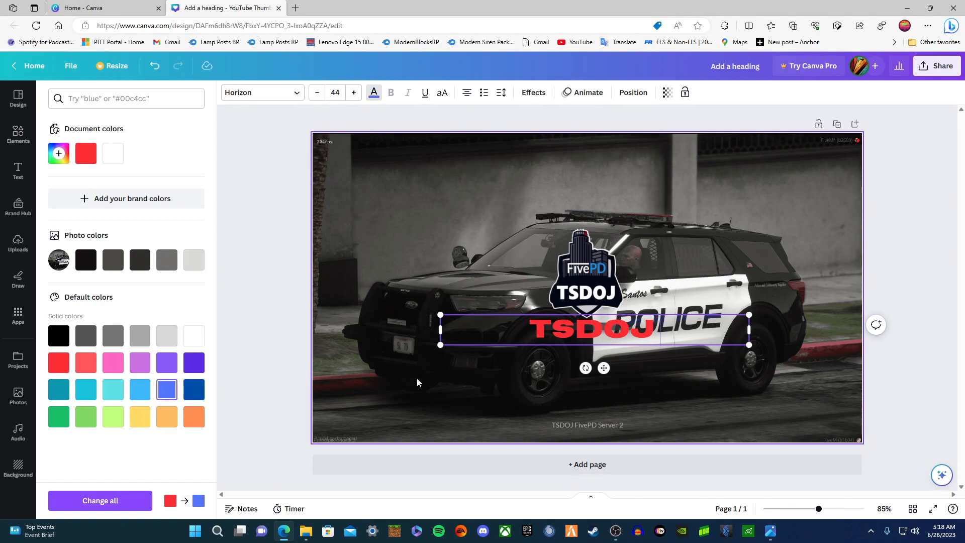
type("FIVEPD")
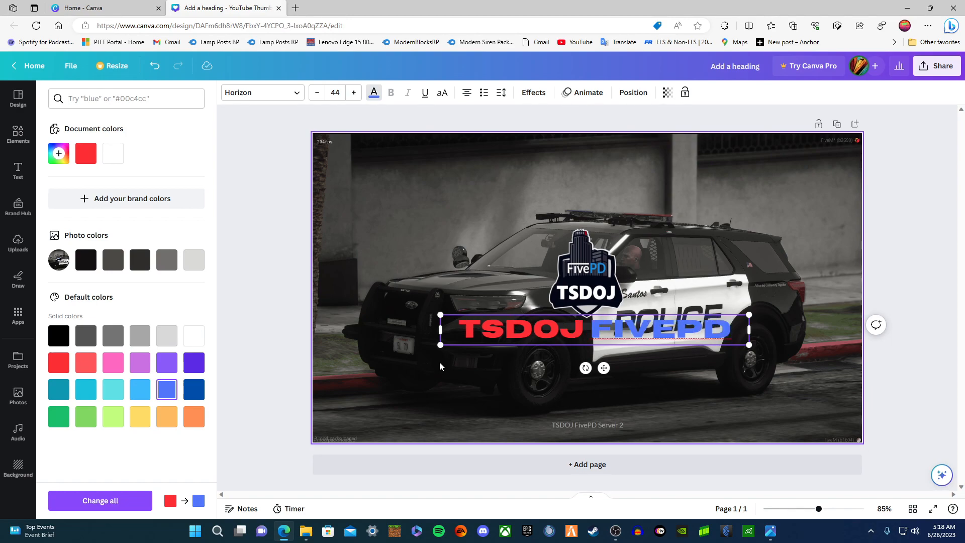
left_click_drag(591, 335, 609, 335)
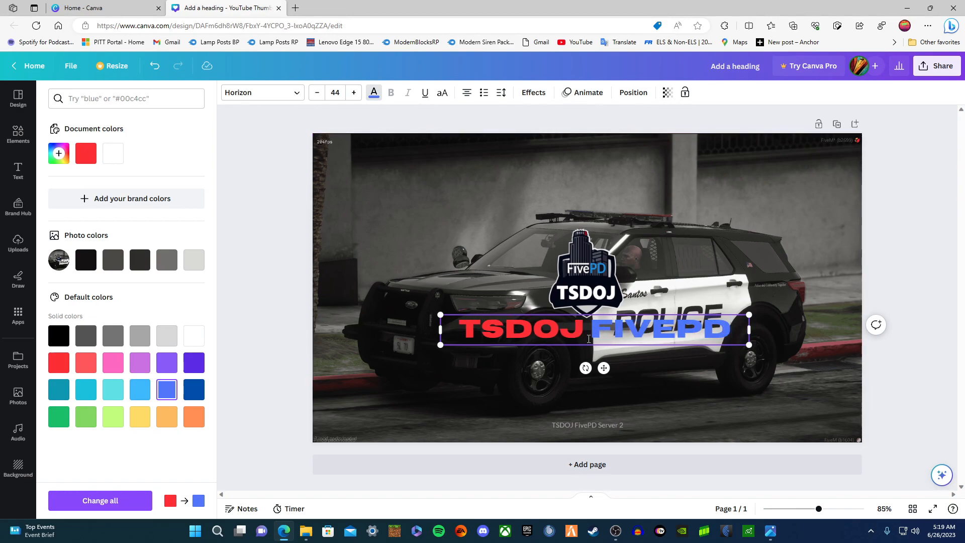
left_click_drag(460, 333, 731, 334)
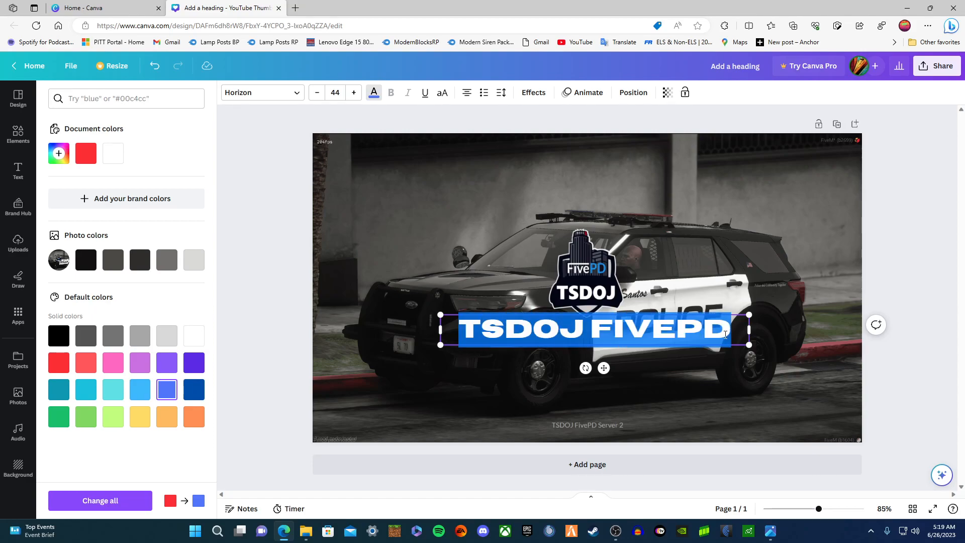
- Move the TSDOJ FIVEPD heading to the top of the image above the car
left_click(622, 361)
left_click(581, 331)
left_click(582, 335)
left_click_drag(463, 327, 731, 334)
left_click_drag(602, 374, 596, 219)
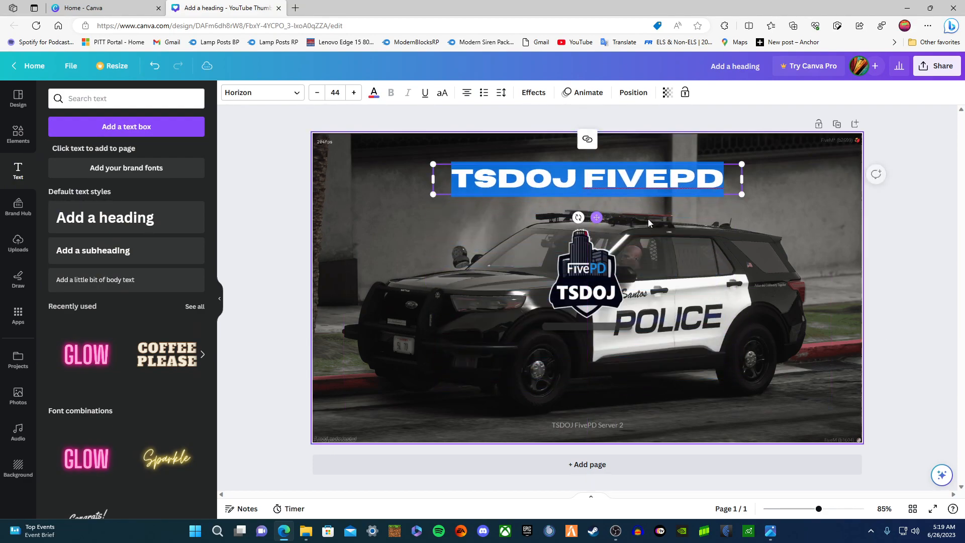
left_click(633, 218)
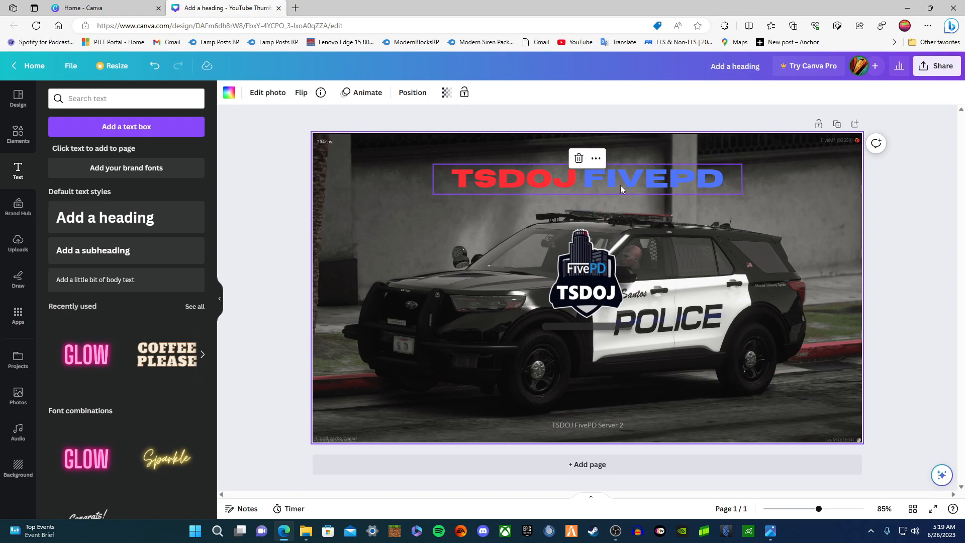
left_click(604, 188)
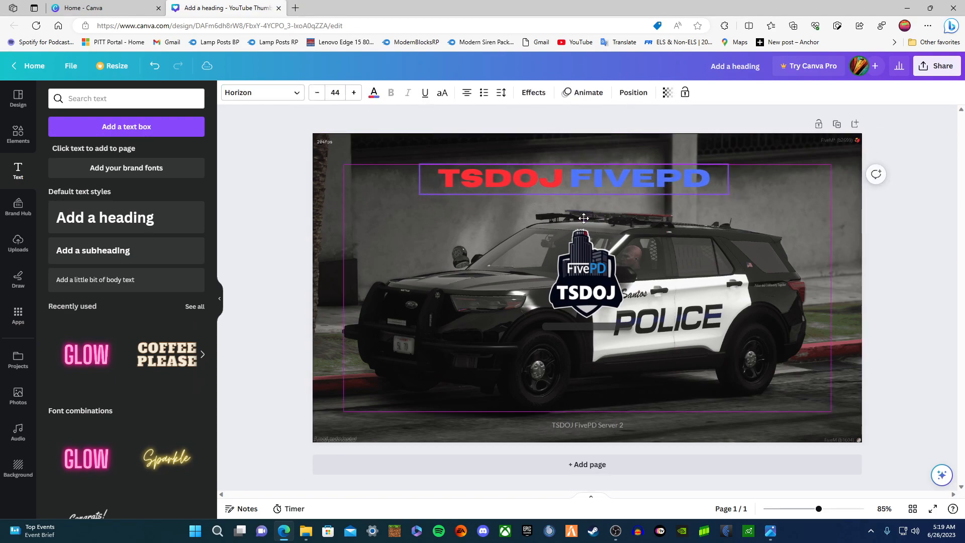
- Add a new Horizon heading reading STATE PATROL below the title
left_click(618, 229)
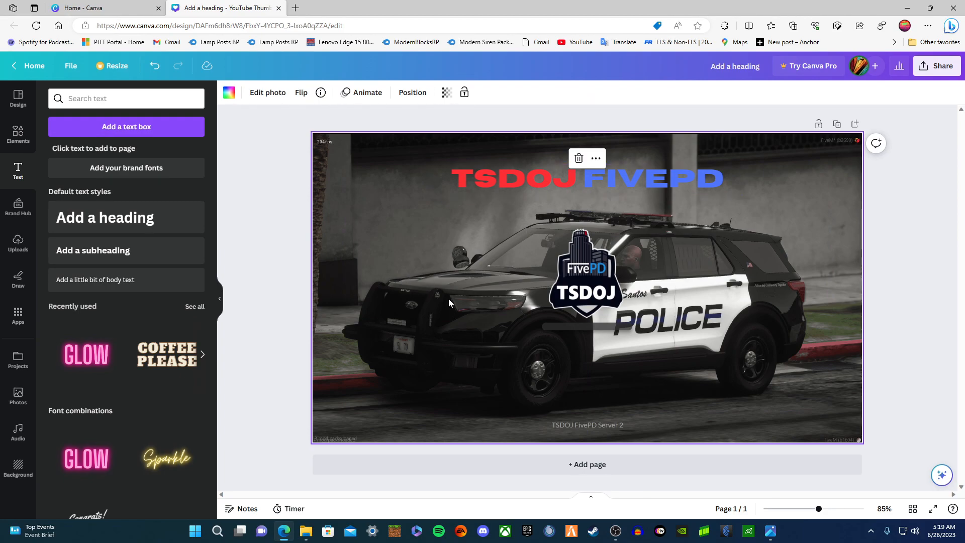
left_click(146, 219)
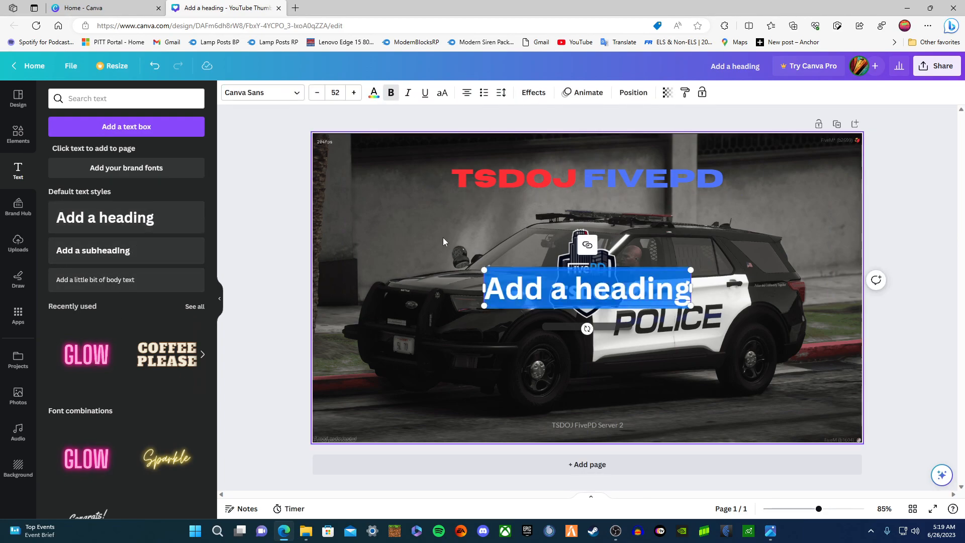
left_click(246, 93)
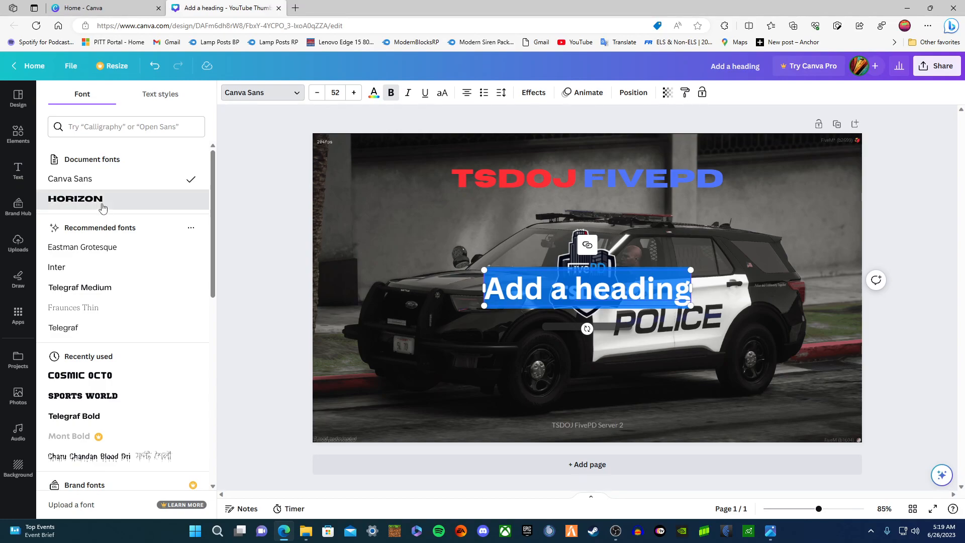
left_click(75, 198)
left_click_drag(616, 304, 617, 233)
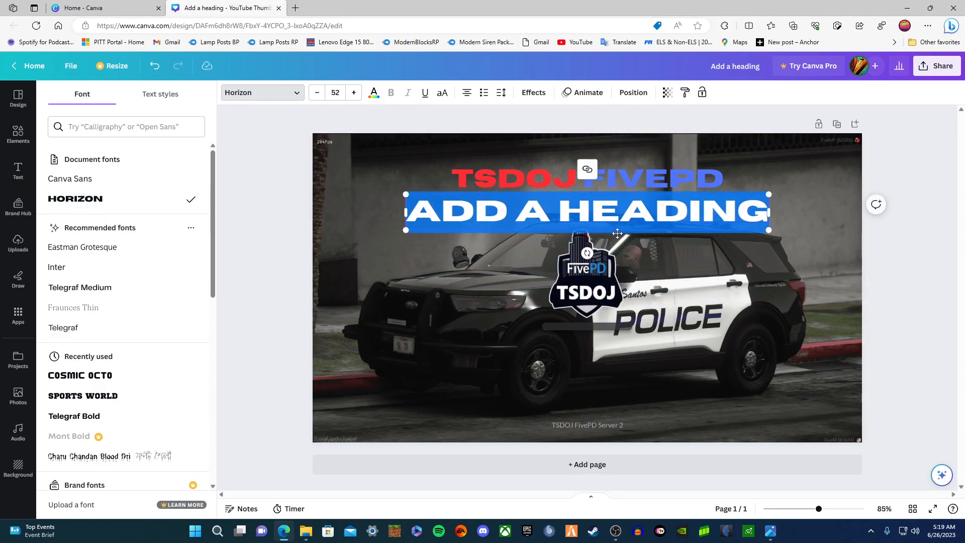
type("S")
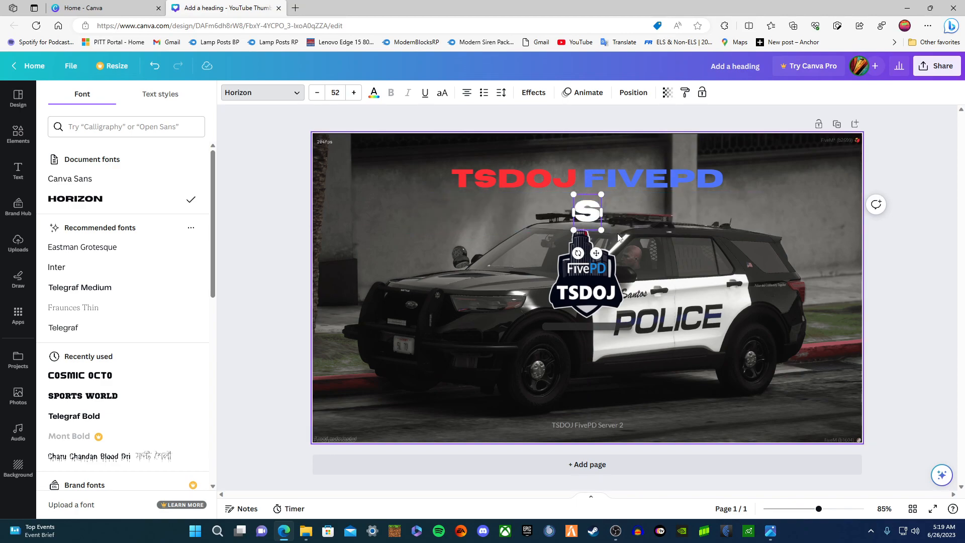
type("TATE PATROL")
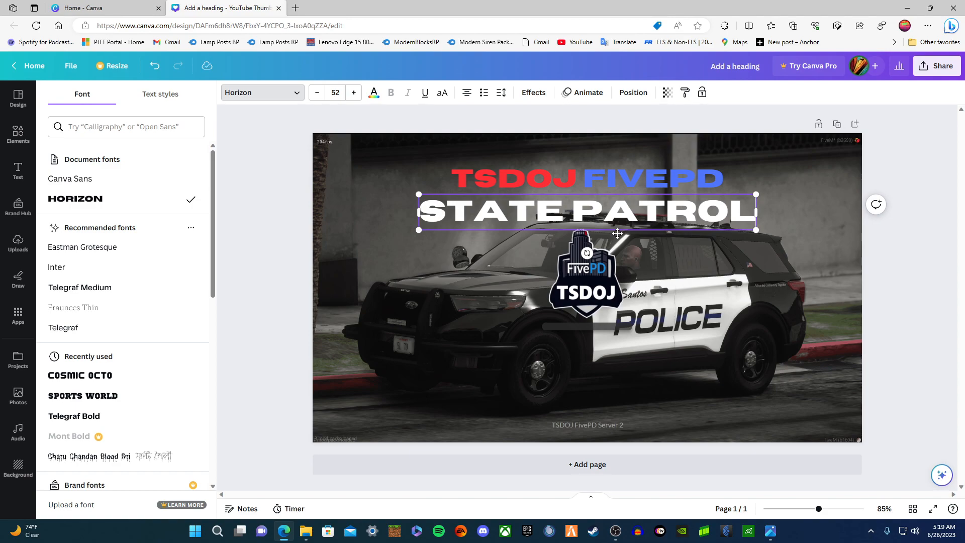
- Raise TSDOJ FIVEPD and STATE PATROL so they stack neatly near the top
left_click(611, 168)
left_click_drag(596, 216, 595, 201)
left_click(590, 211)
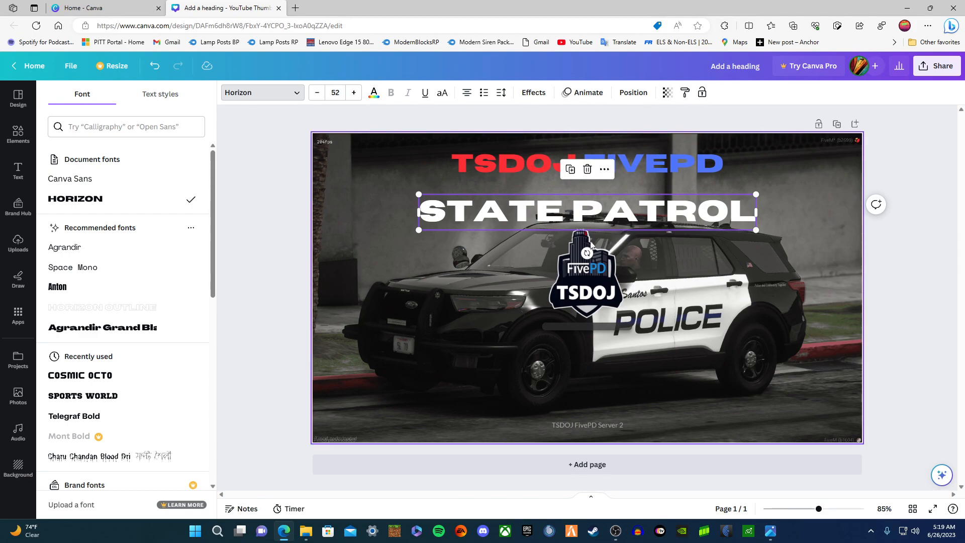
left_click_drag(646, 222, 633, 161)
left_click_drag(636, 195, 635, 185)
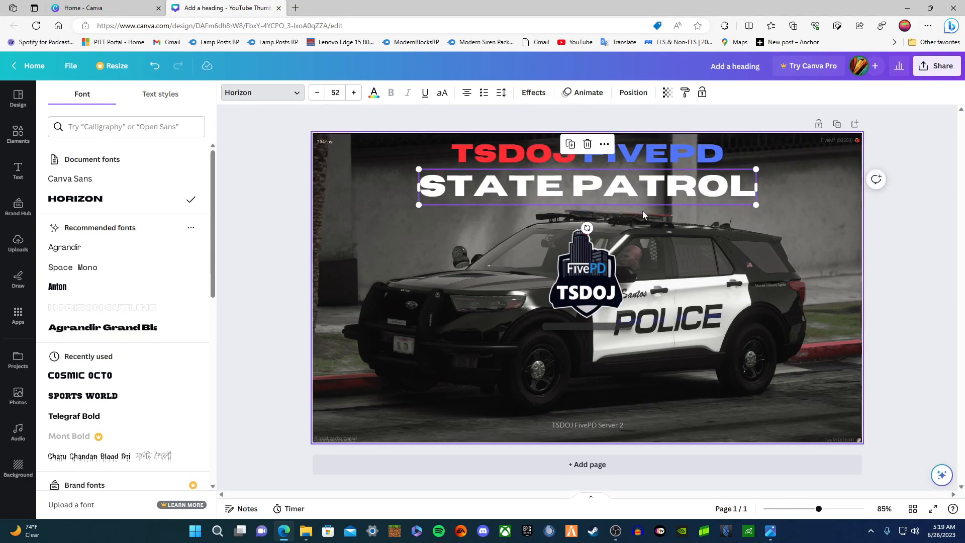
left_click(644, 211)
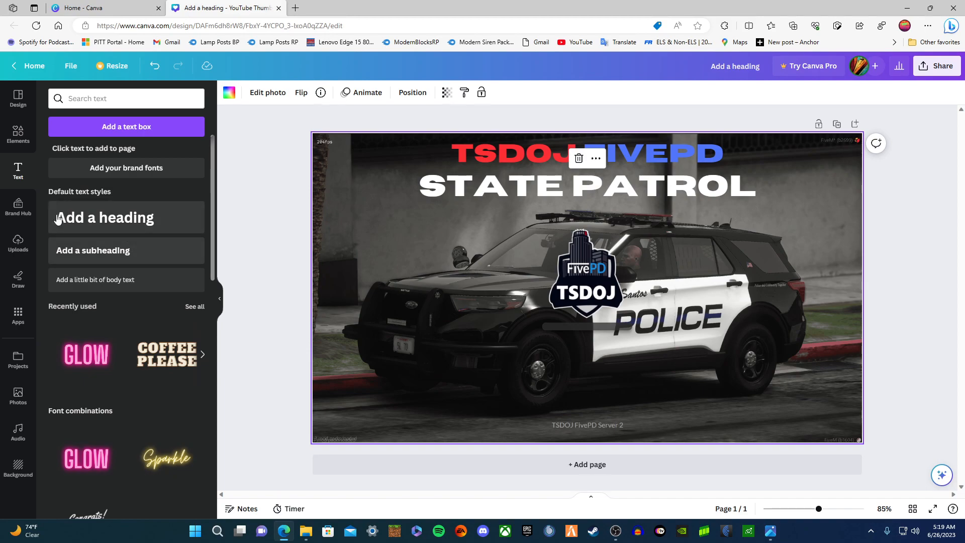
- Browse the YouTube graphics results, then search Elements for 'Youtube subscribe'
left_click(27, 146)
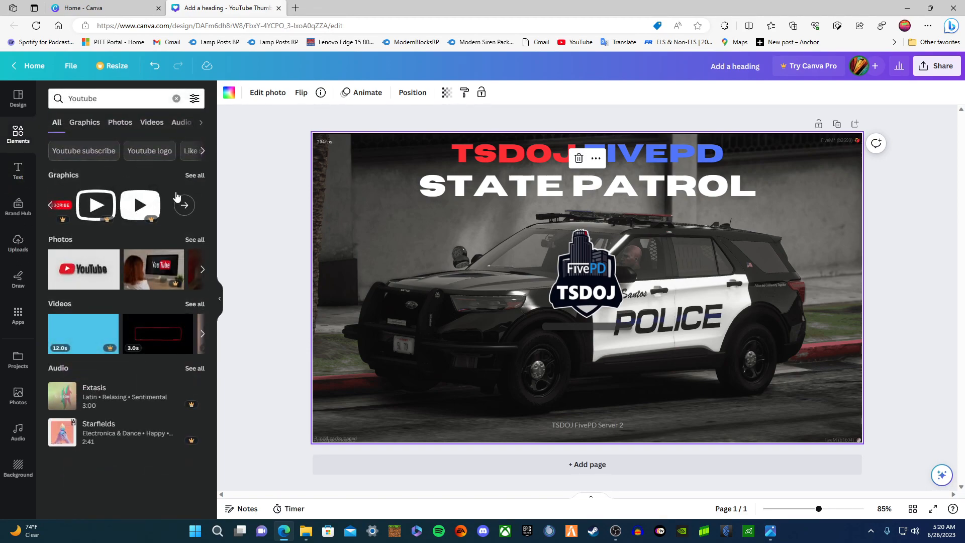
left_click(195, 176)
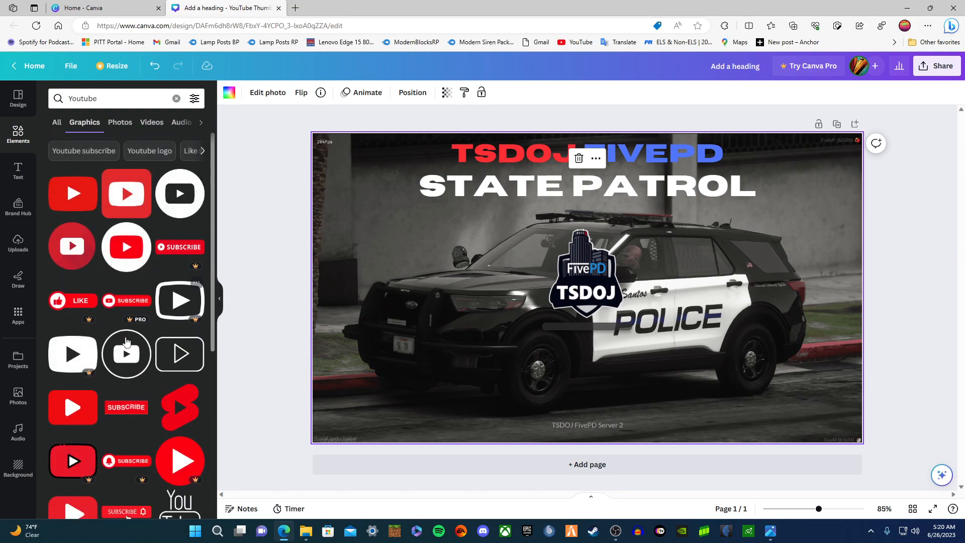
scroll(127, 421, "down", 5)
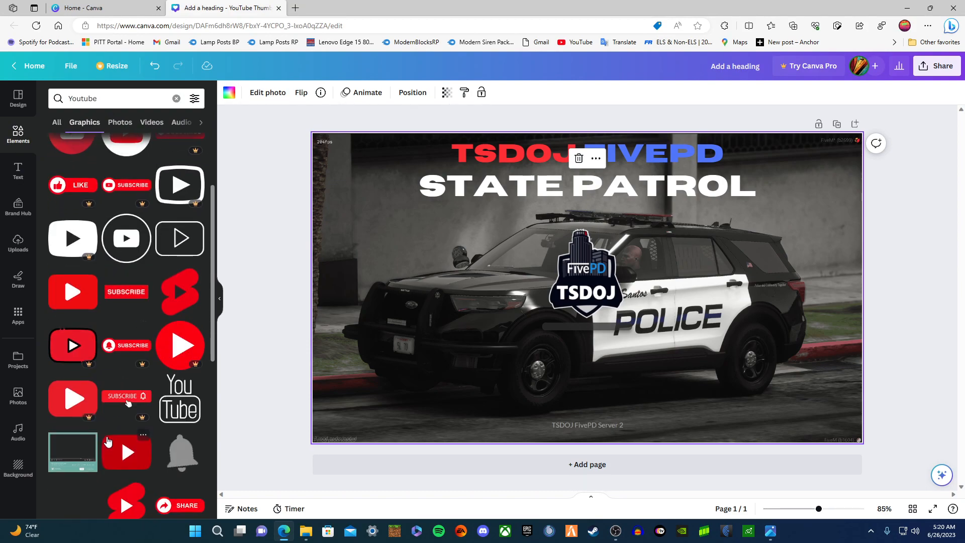
scroll(125, 362, "down", 5)
scroll(131, 350, "down", 6)
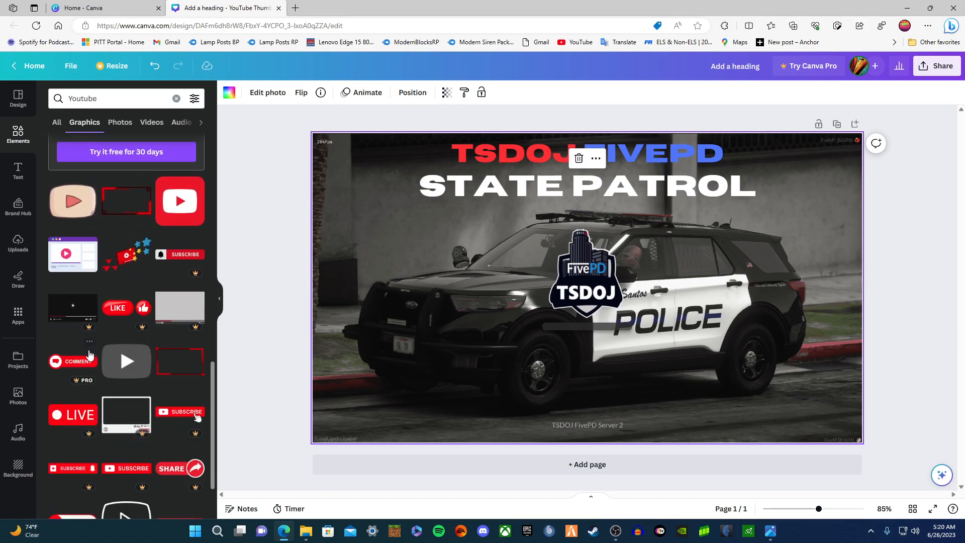
scroll(101, 357, "down", 3)
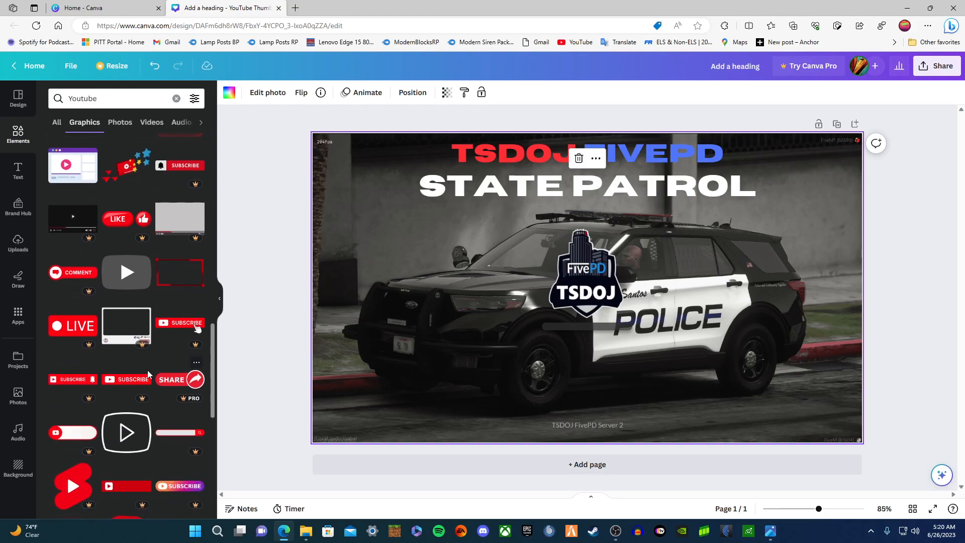
scroll(144, 380, "down", 2)
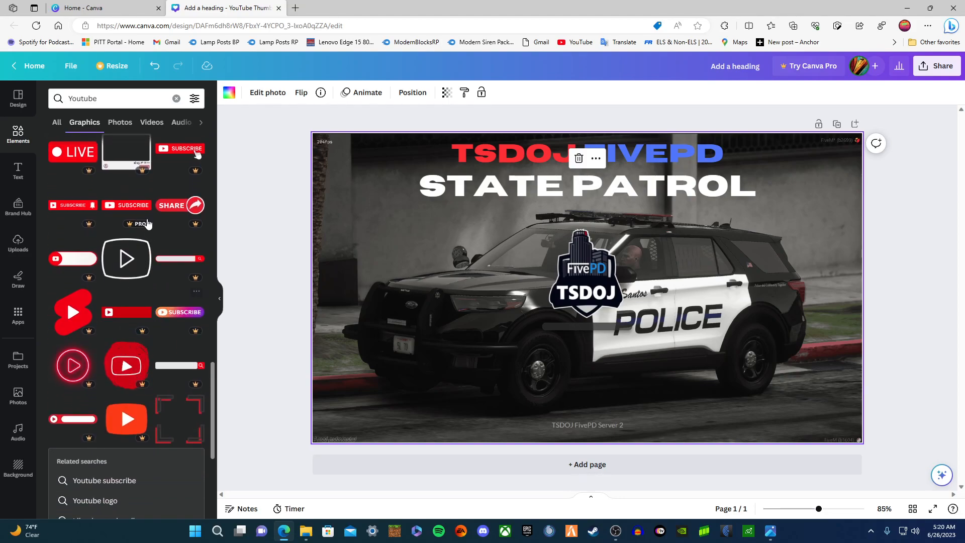
scroll(149, 227, "down", 5)
left_click(126, 248)
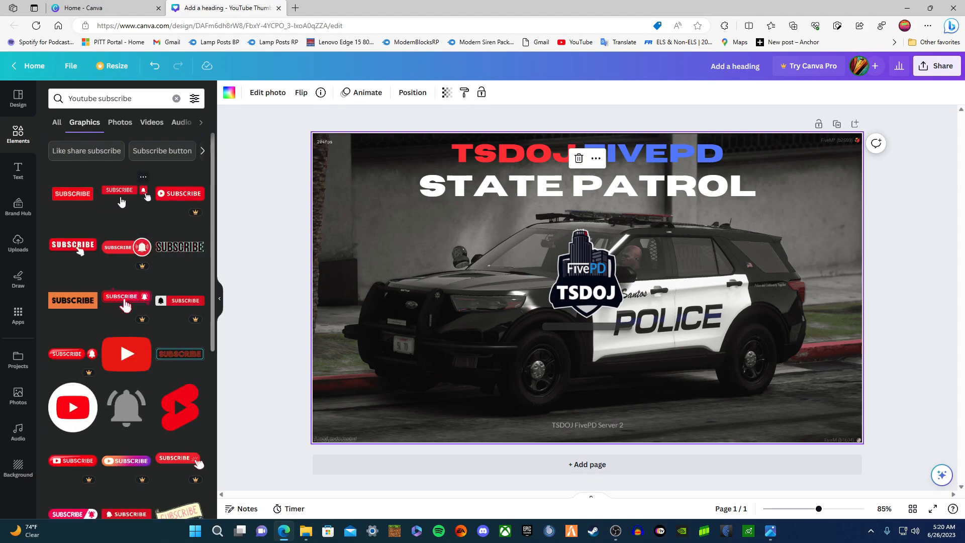
- Add the red SUBSCRIBE-with-bell graphic, shrink it and place it at the bottom-left corner
left_click(121, 200)
left_click_drag(386, 232, 362, 426)
left_click(471, 431)
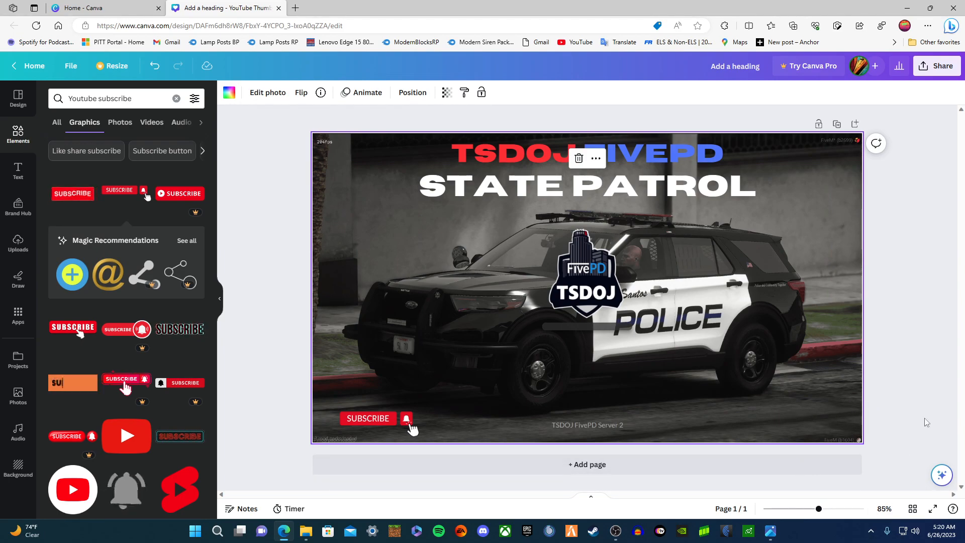
left_click(785, 442)
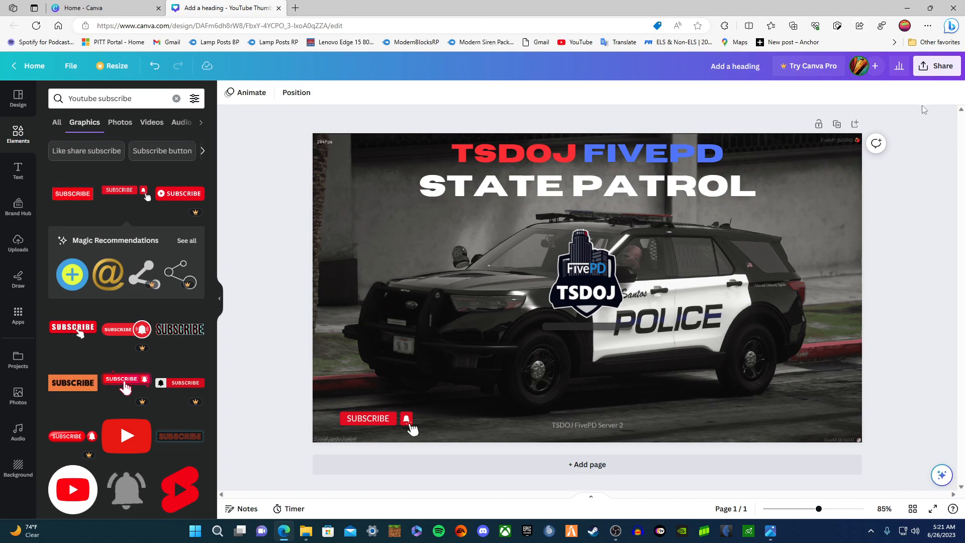
- Download the thumbnail design via Share as a 1,280 × 720 PNG
left_click(932, 70)
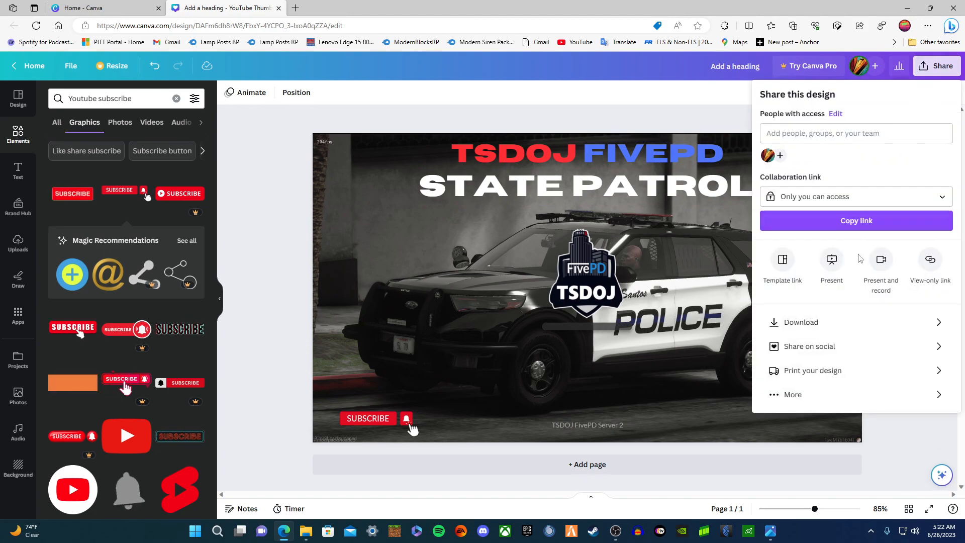
left_click(830, 322)
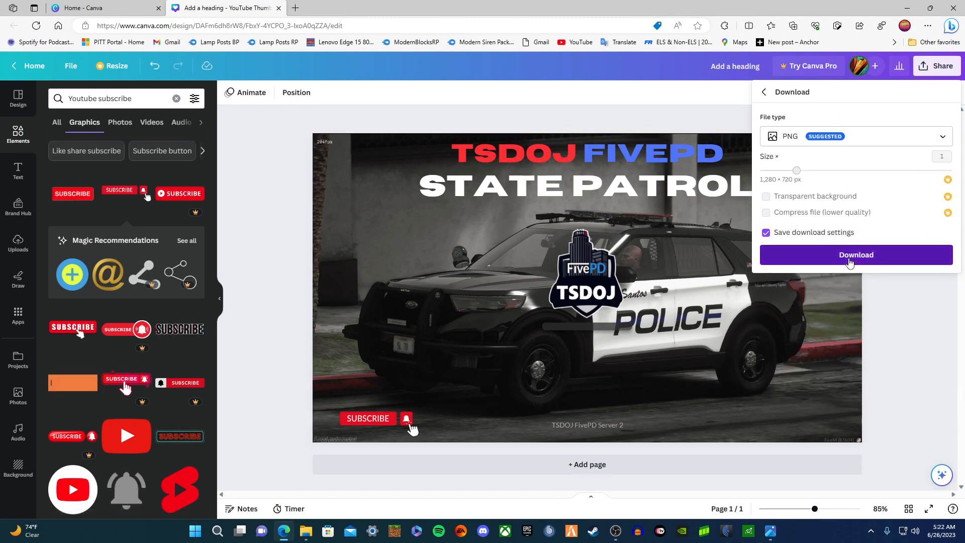
left_click(854, 252)
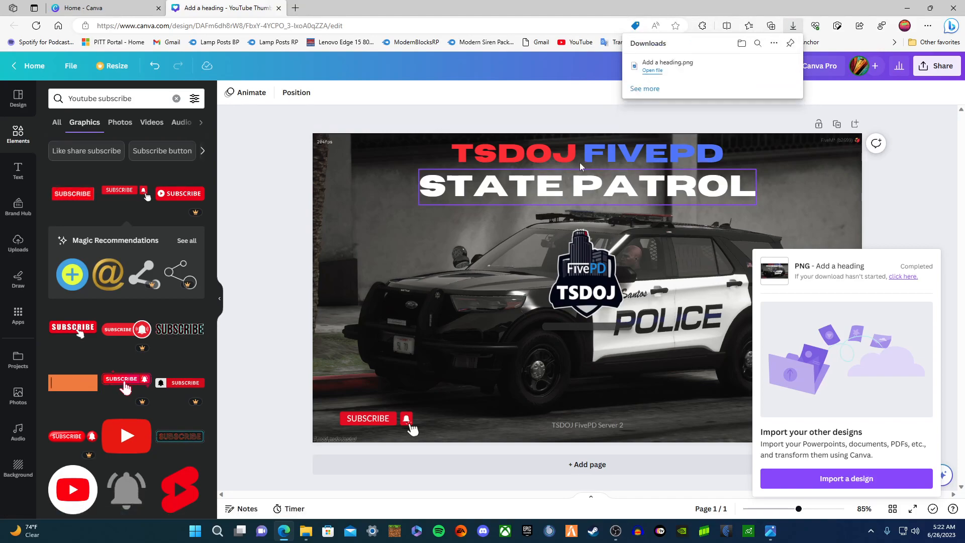
- Show the download in its folder and rename 'Add a heading' to 'State Patrol Thumbnail'
left_click(759, 65)
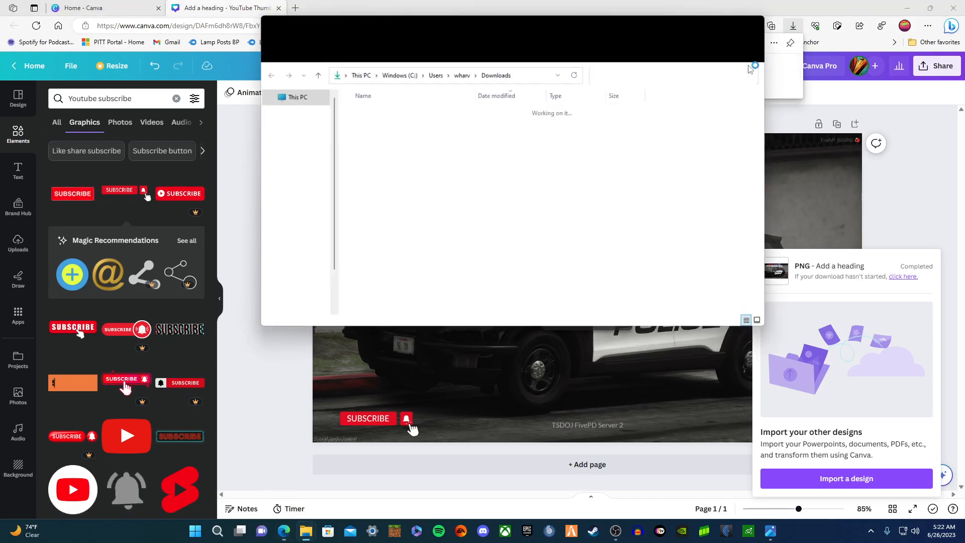
left_click(395, 48)
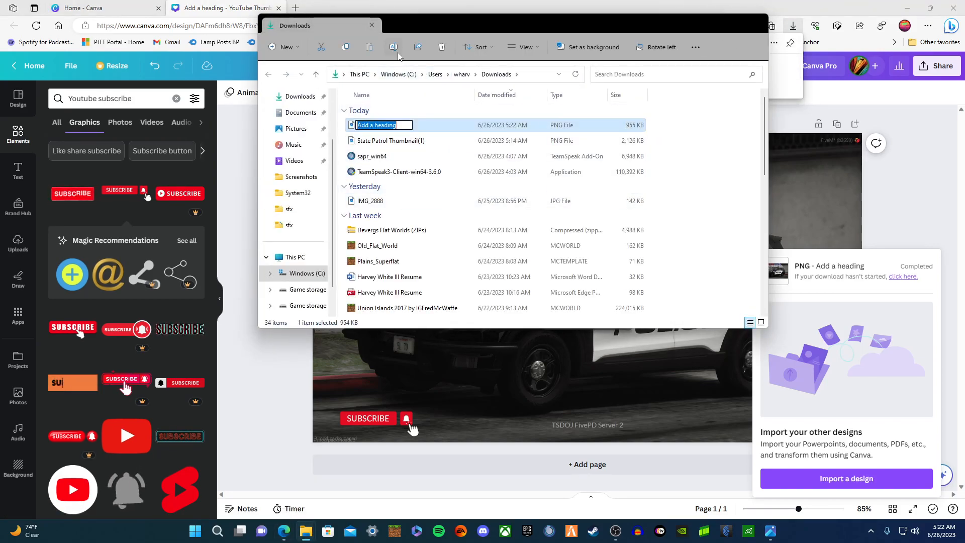
key("BackSpace")
type("S")
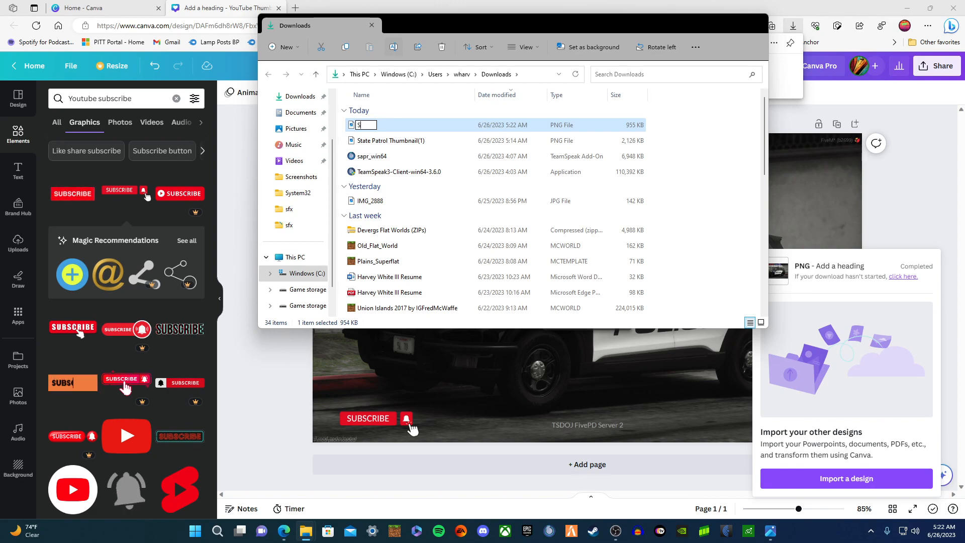
type("tate Patrol")
type("Thum")
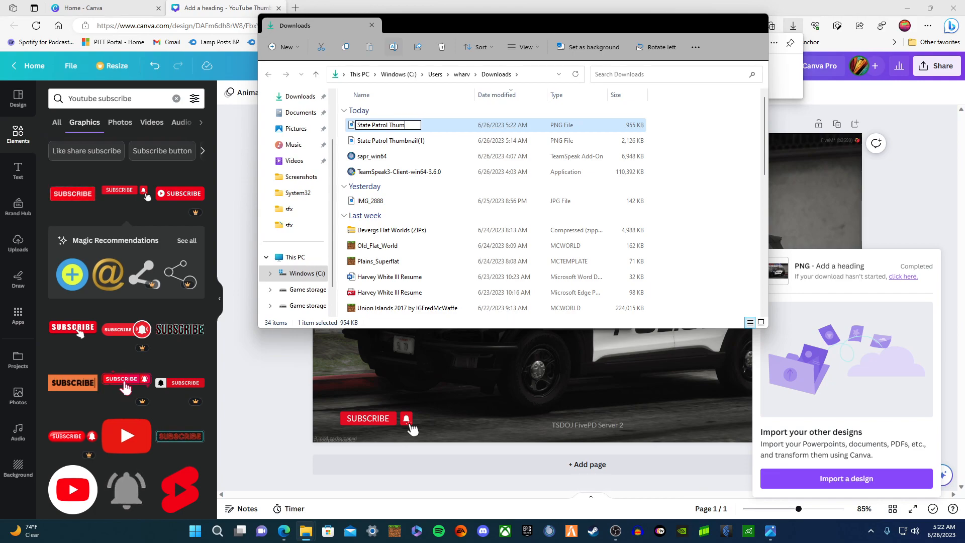
type("bnail")
key("BackSpace")
type("il")
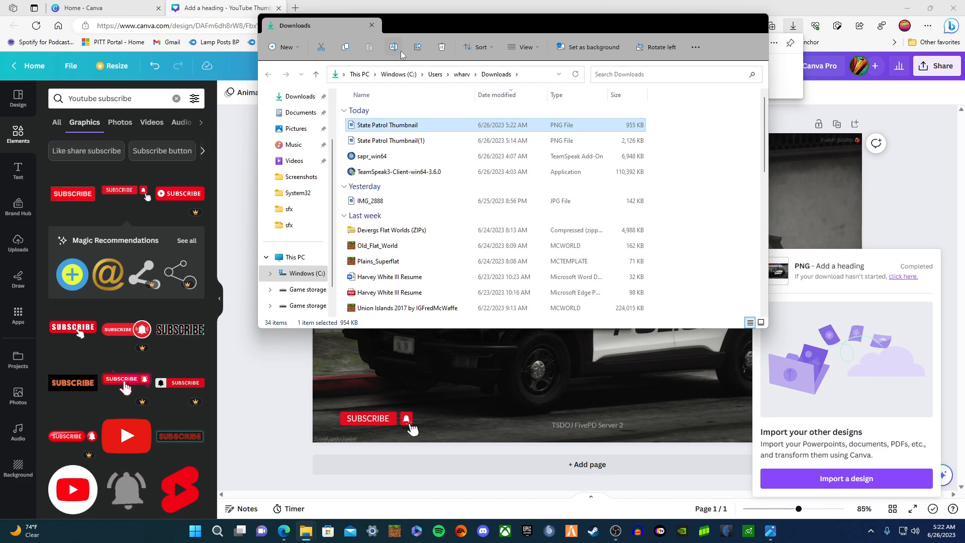
left_click(416, 141)
- Rename the older thumbnail file to 'State Patrol Stock Thumbnail'
left_click(392, 51)
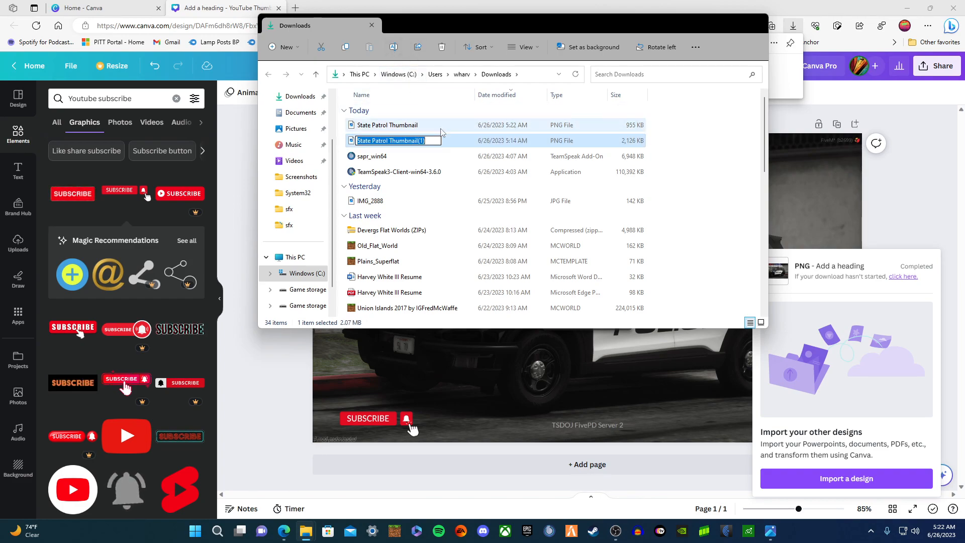
type("State Patro")
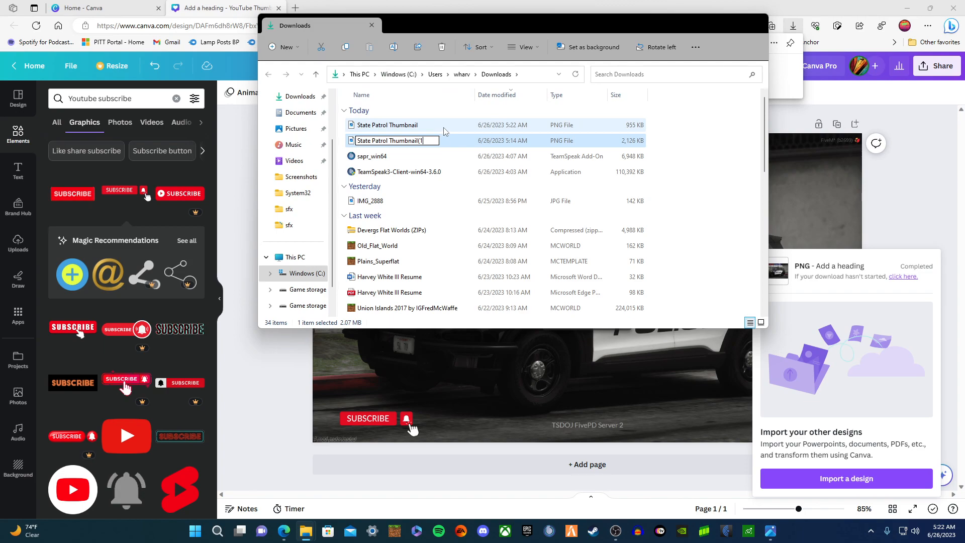
type("l ")
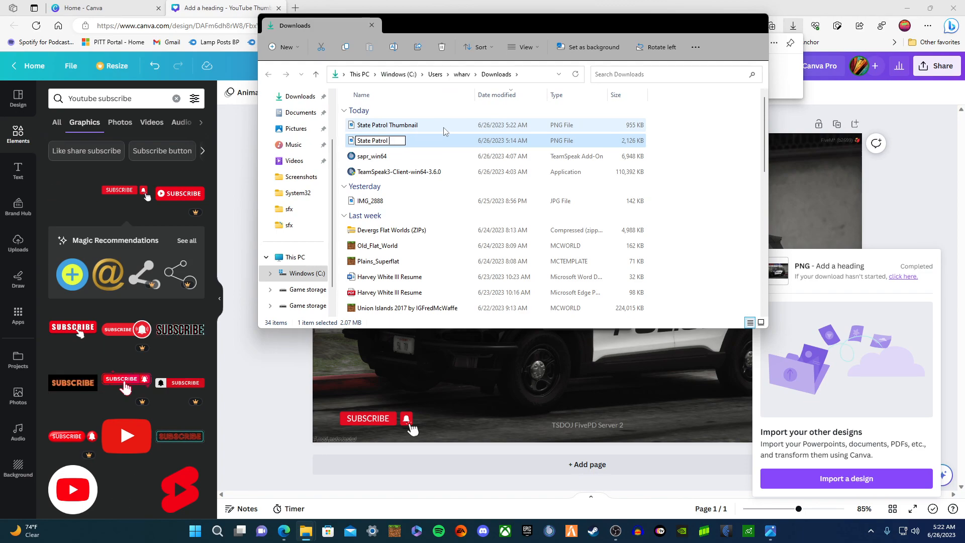
type("Stock")
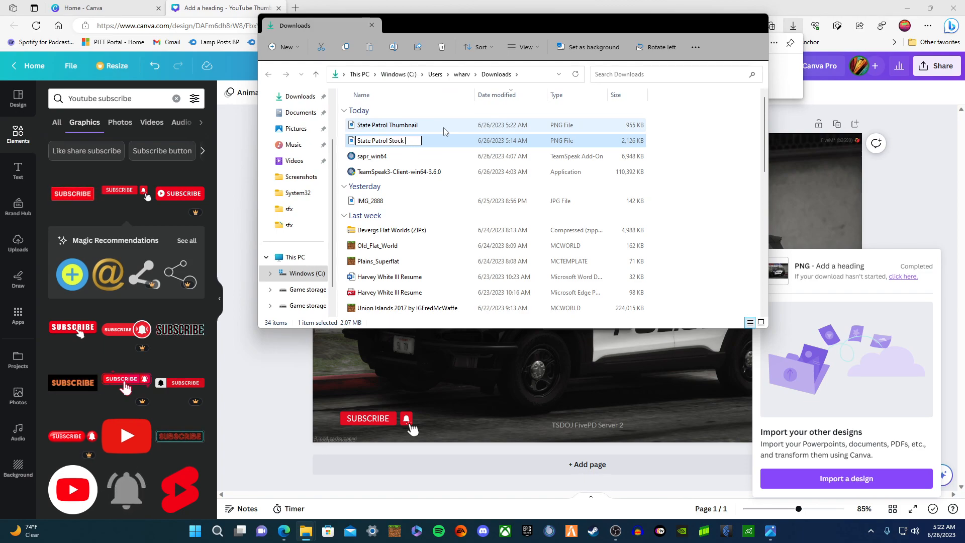
type(" Thumn")
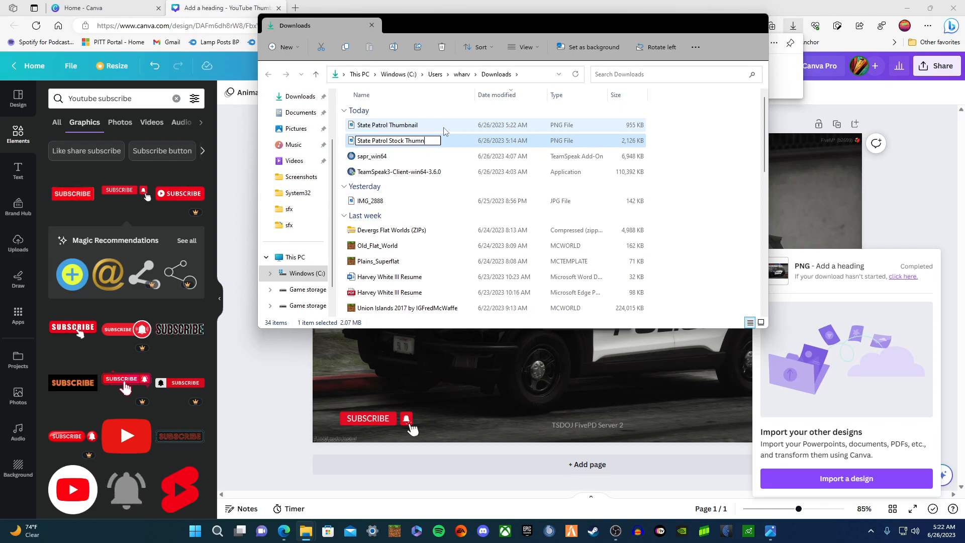
key("BackSpace")
type("b")
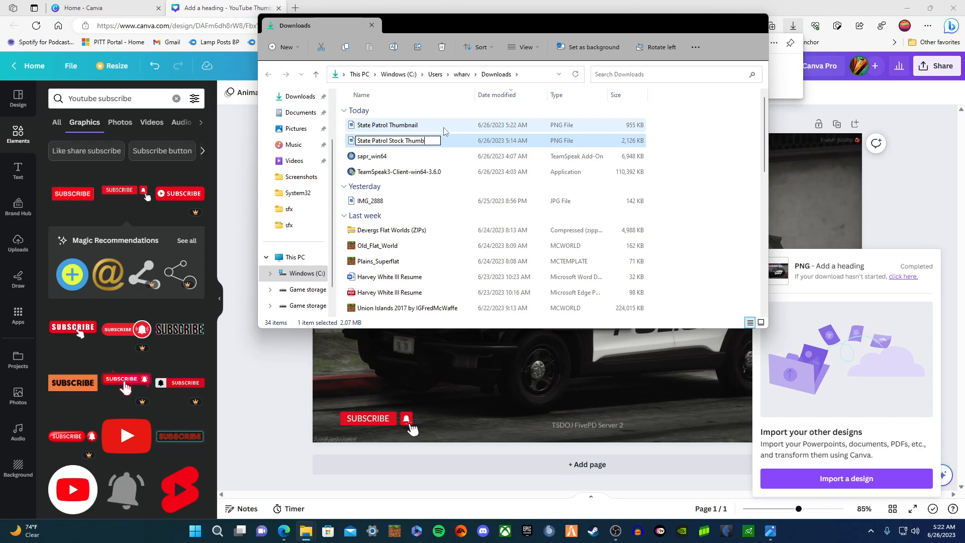
type("nail")
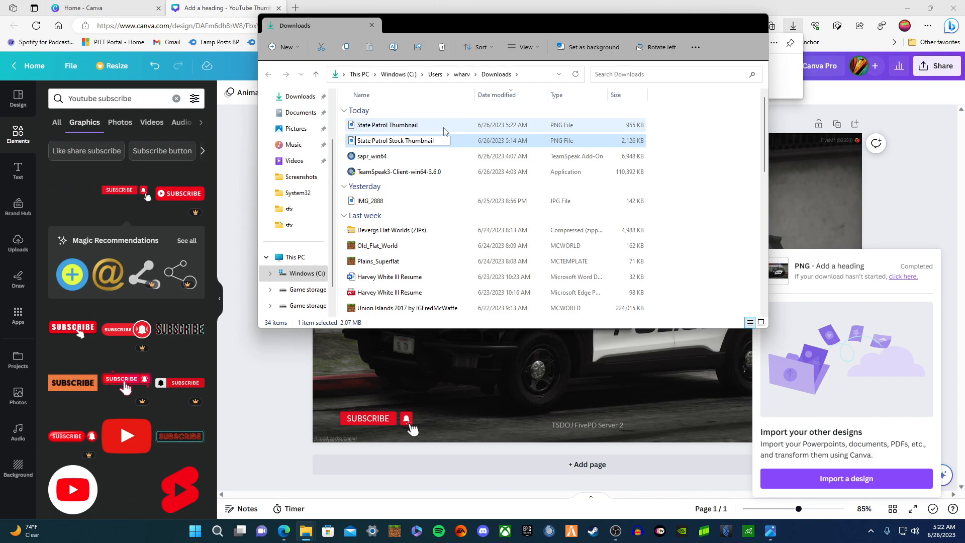
key("Return")
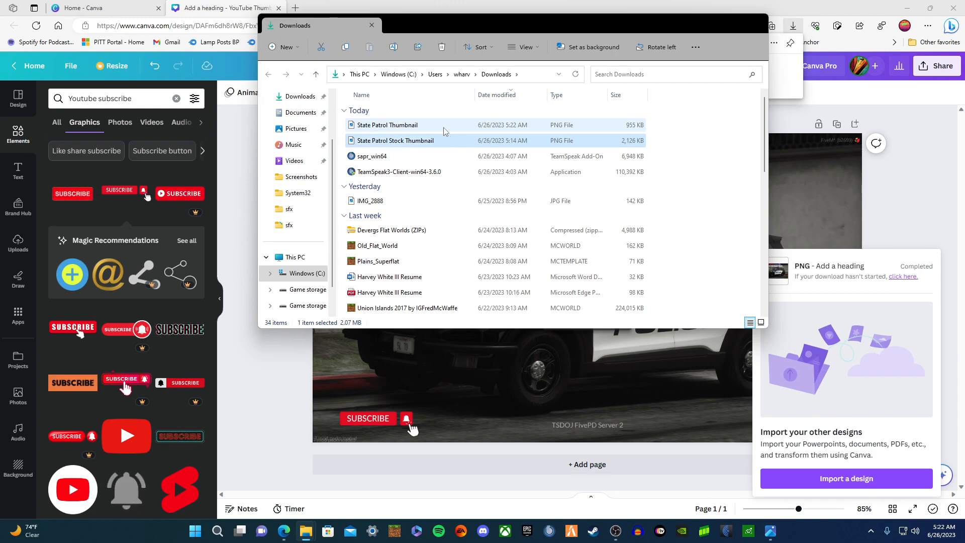
left_click(540, 379)
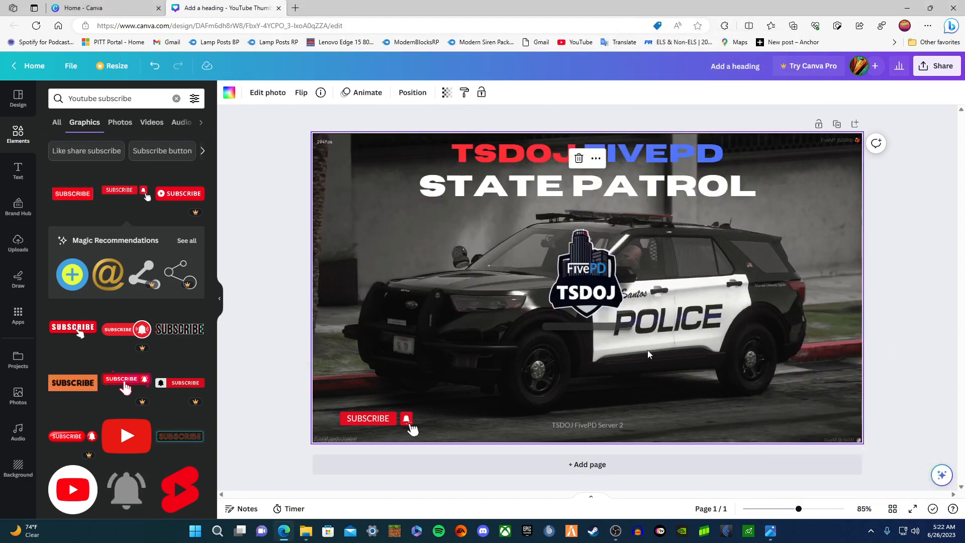
- Append '#1' to the white heading so it reads 'STATE PATROL #1'
left_click(747, 187)
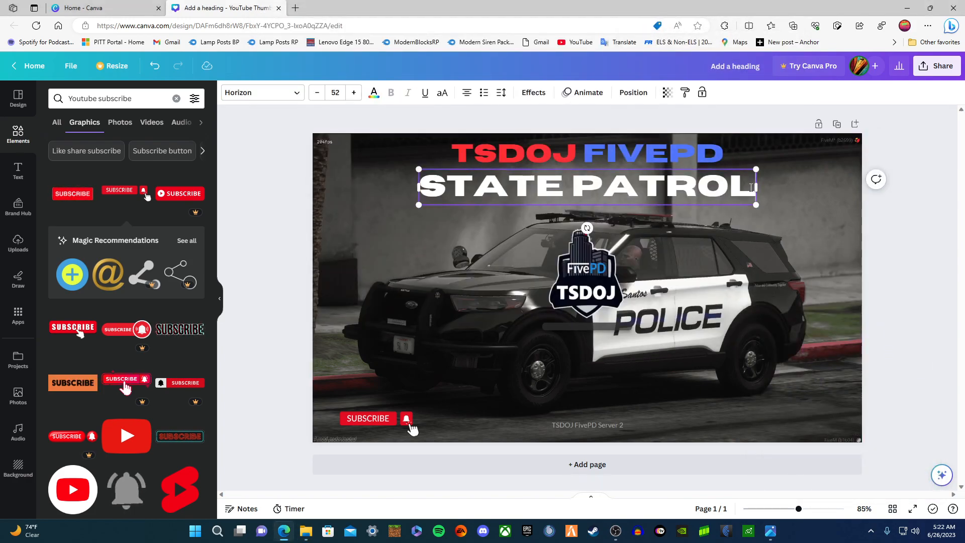
type("#")
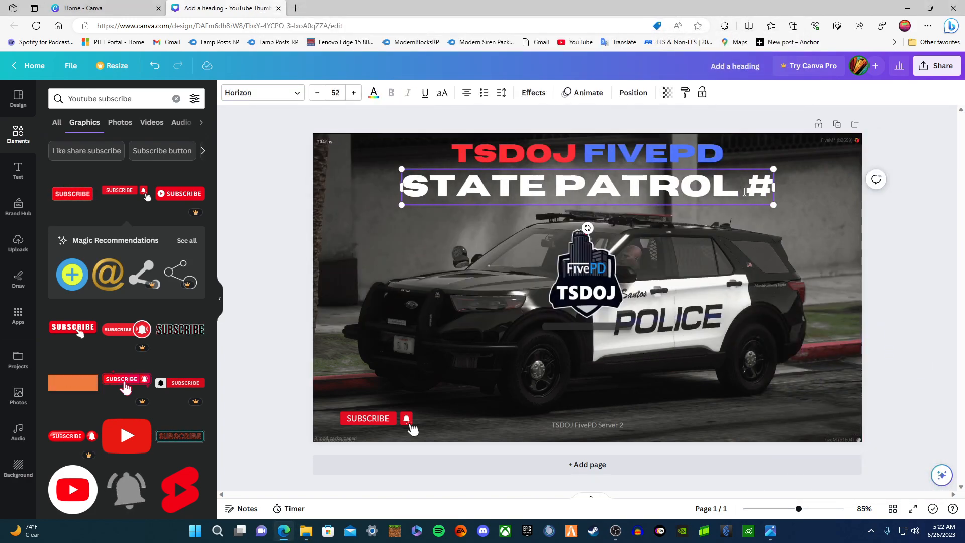
type("1")
left_click(822, 276)
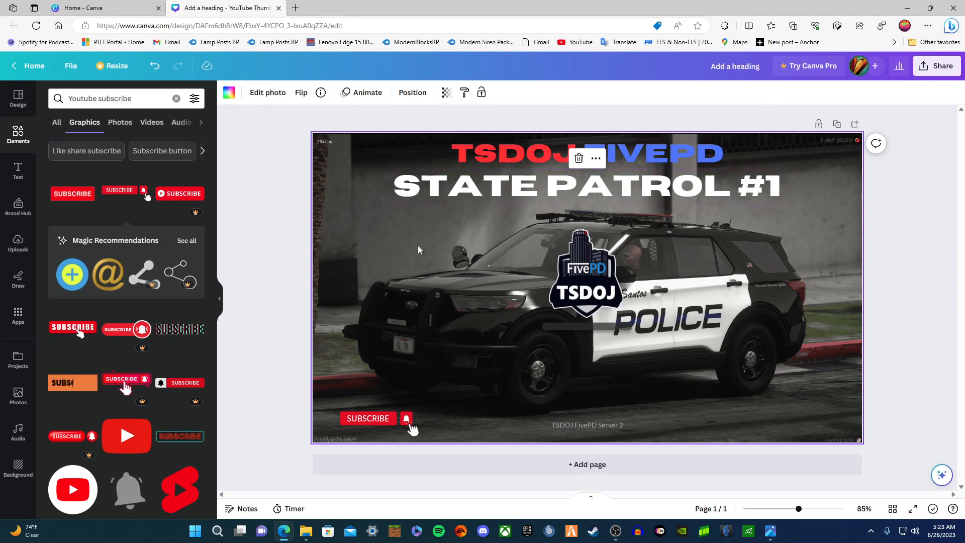
left_click(877, 240)
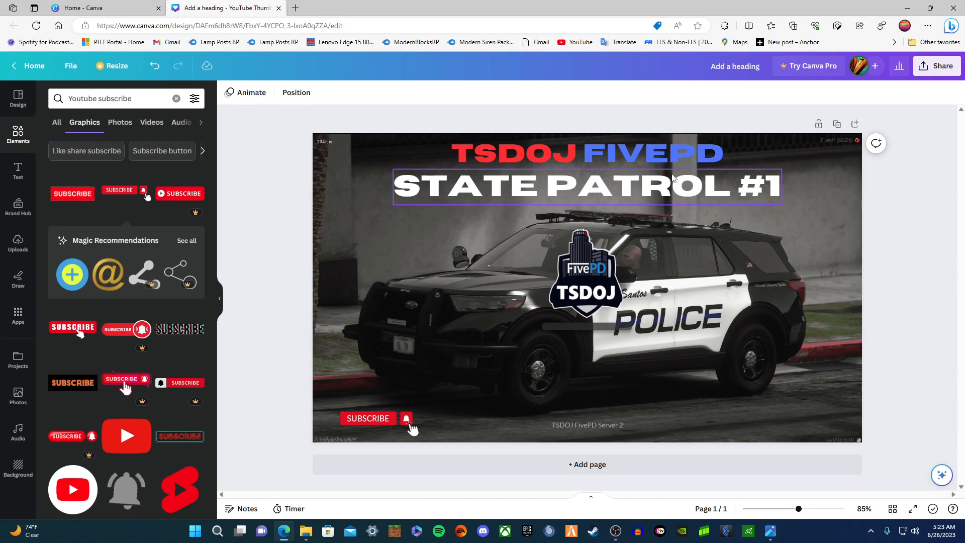
left_click(764, 186)
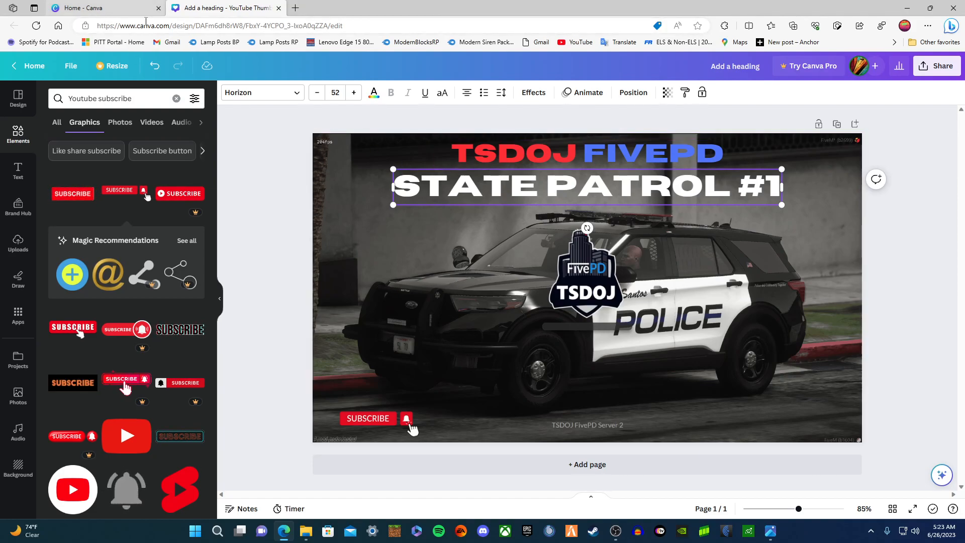
- Go to the YouTube website in the browser tab
left_click(210, 27)
type("yo")
key("Return")
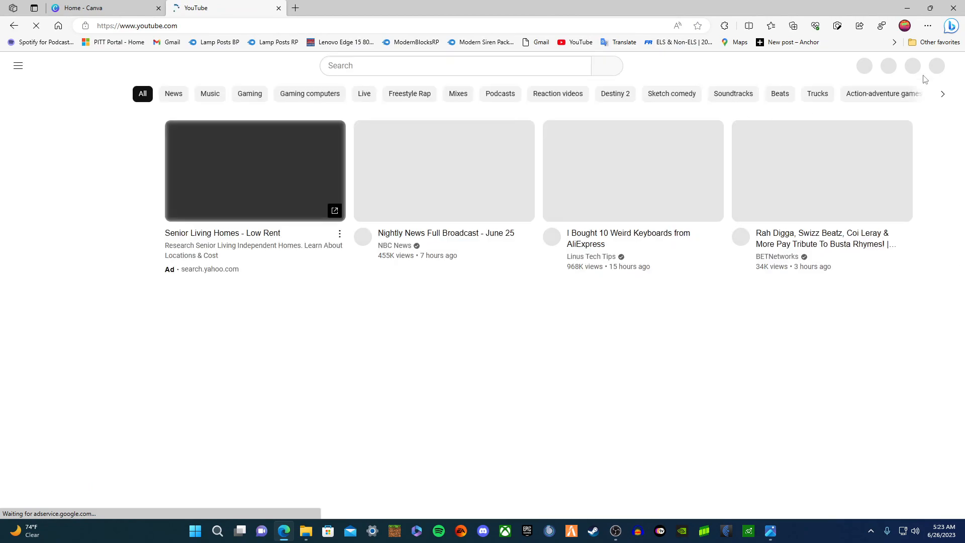
- Go to The Level Infinite Show channel's videos and manage them in Creator Studio
left_click(929, 72)
left_click(854, 141)
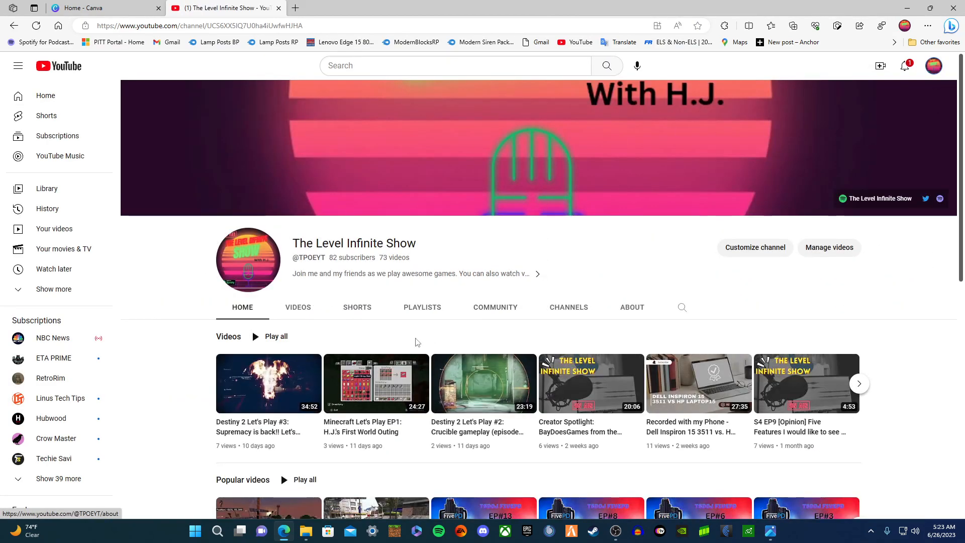
left_click(304, 316)
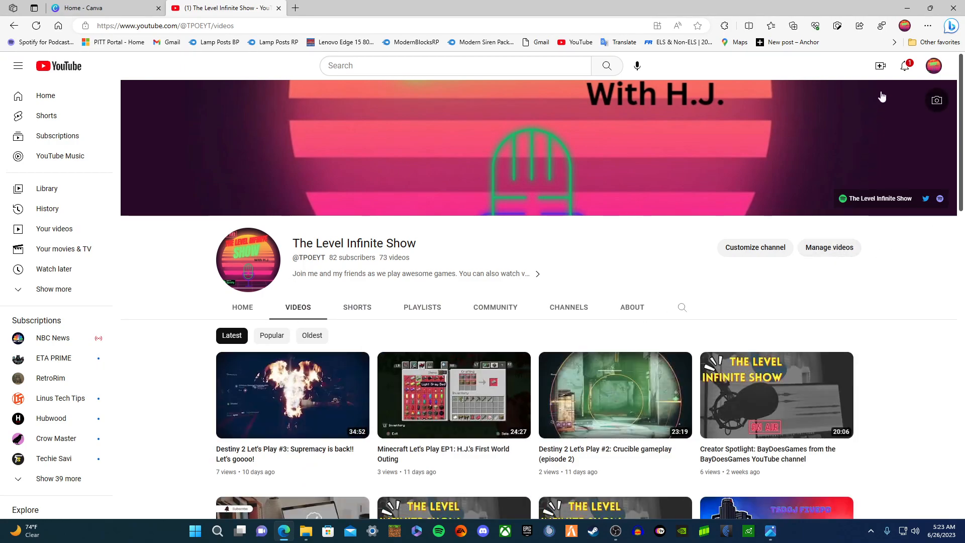
left_click(823, 249)
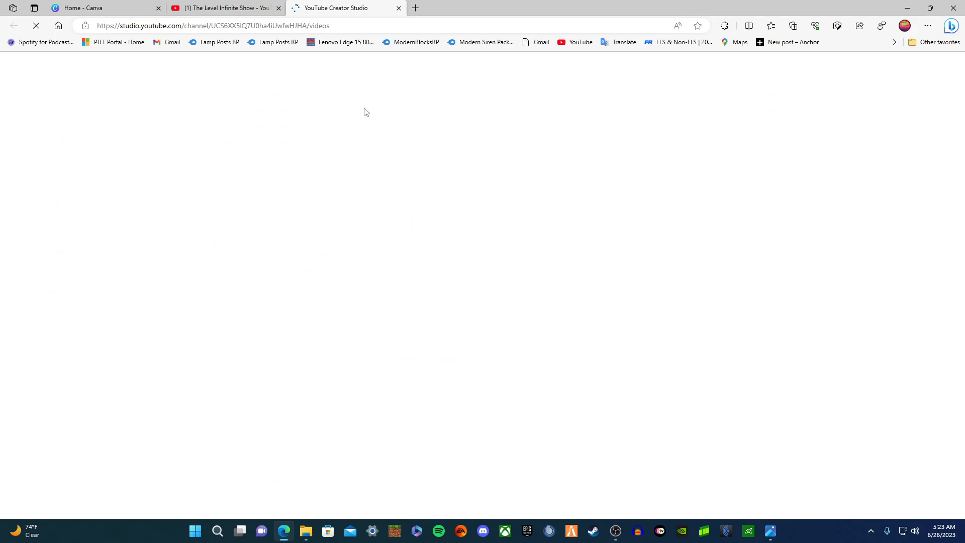
- Page forward to page 3 of Content and open TSDOJ FivePD S01 EP1's details
mouse_move(266, 250)
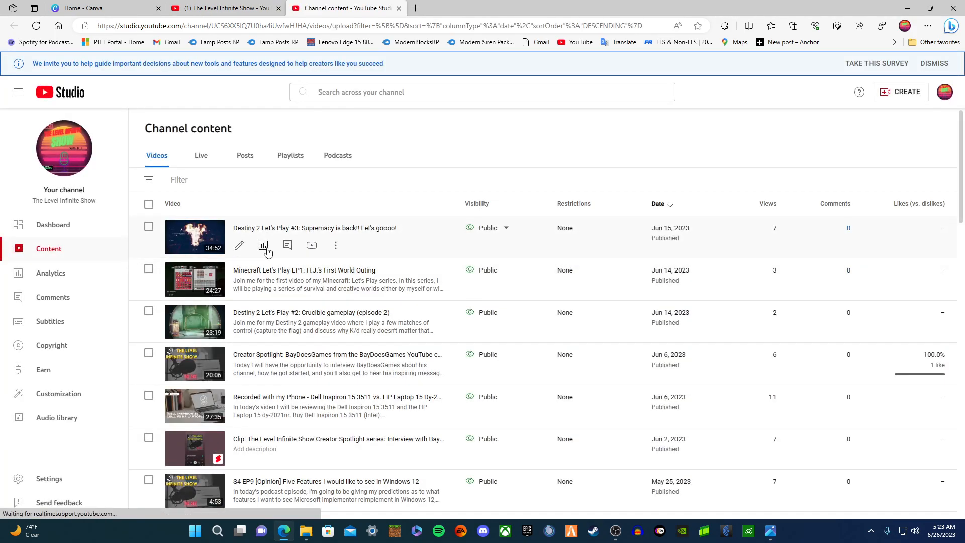
scroll(266, 250, "down", 15)
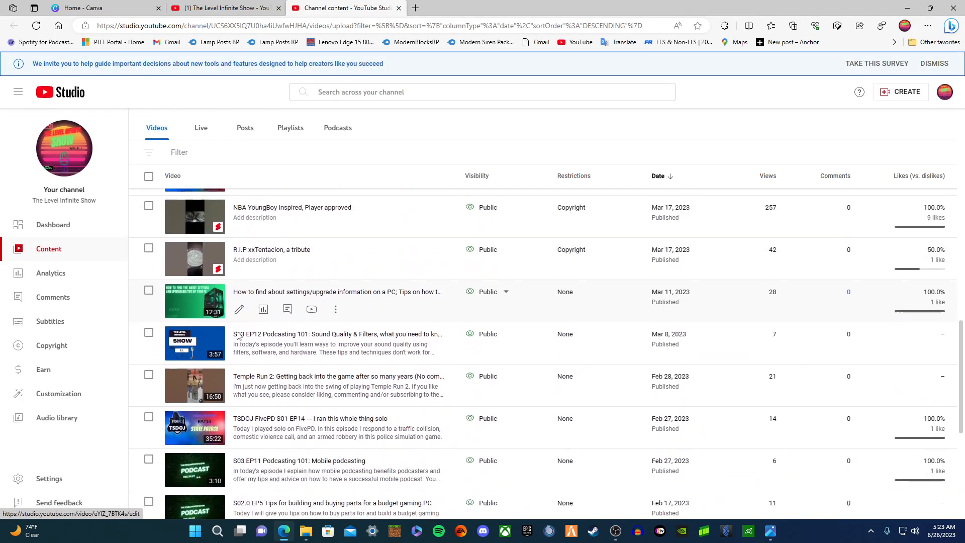
scroll(235, 331, "down", 6)
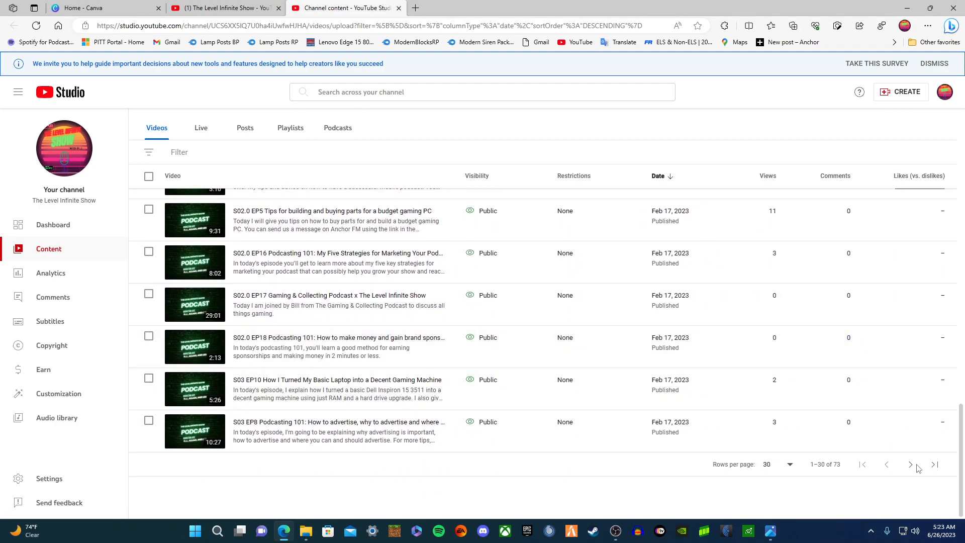
left_click(910, 464)
scroll(900, 460, "down", 8)
scroll(897, 458, "down", 12)
left_click(910, 464)
scroll(271, 375, "down", 5)
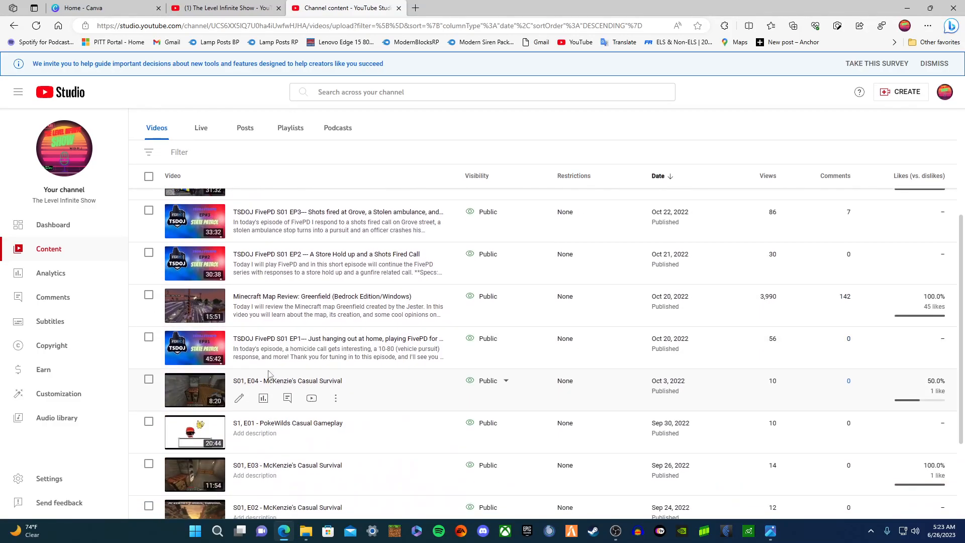
left_click(239, 355)
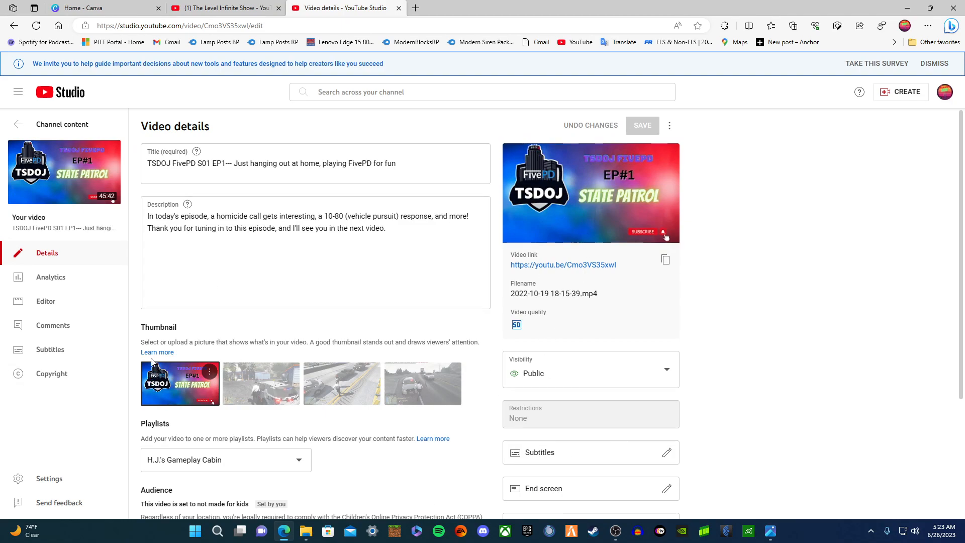
- Replace the video's thumbnail with the State Patrol Thumbnail file
scroll(289, 296, "down", 3)
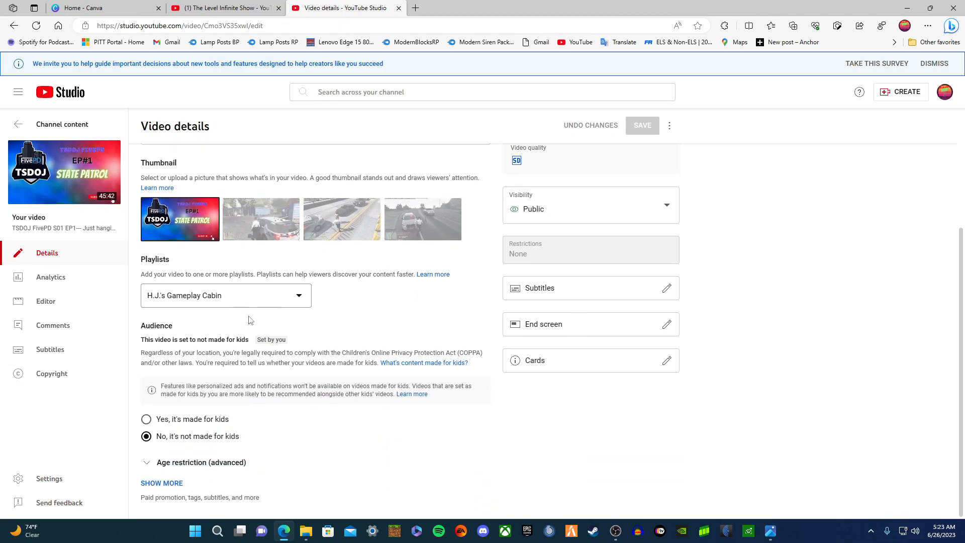
scroll(199, 332, "up", 2)
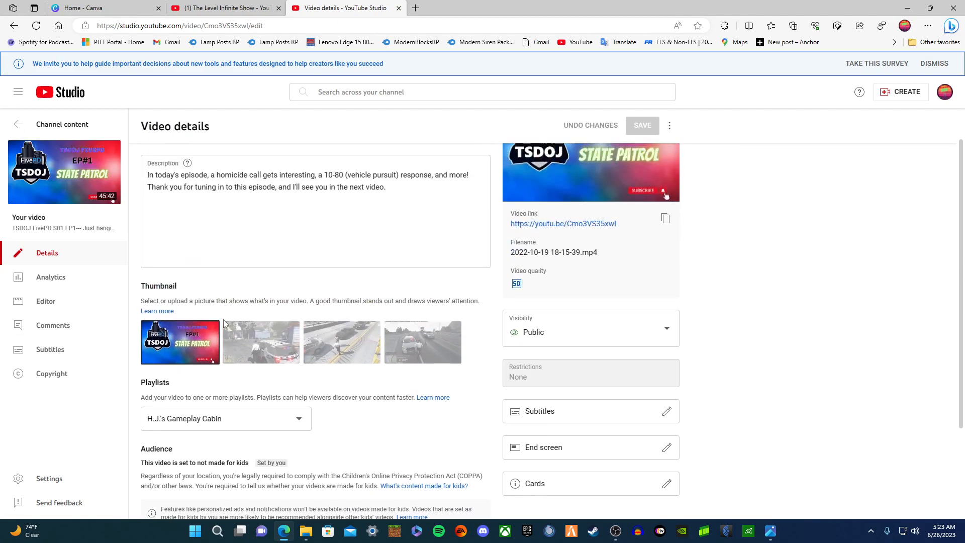
left_click(210, 333)
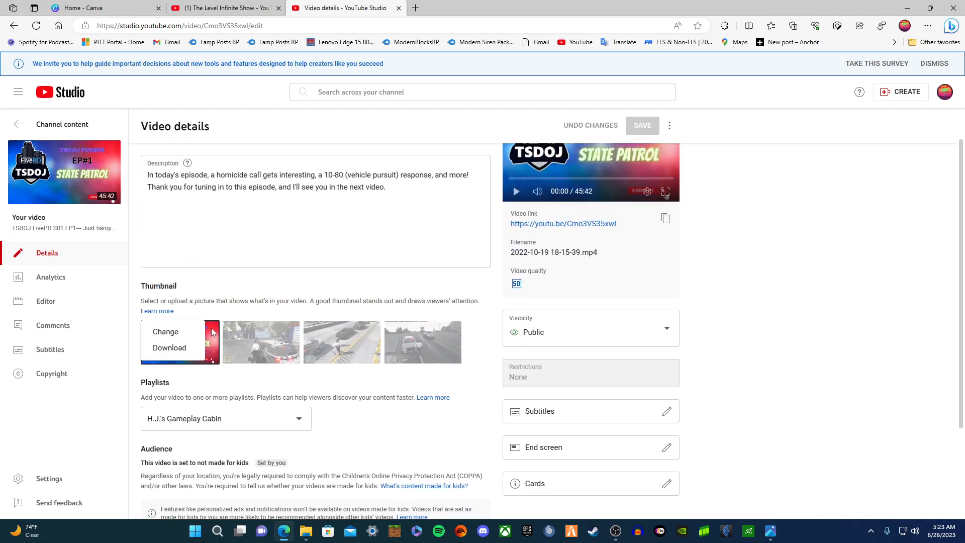
left_click(169, 333)
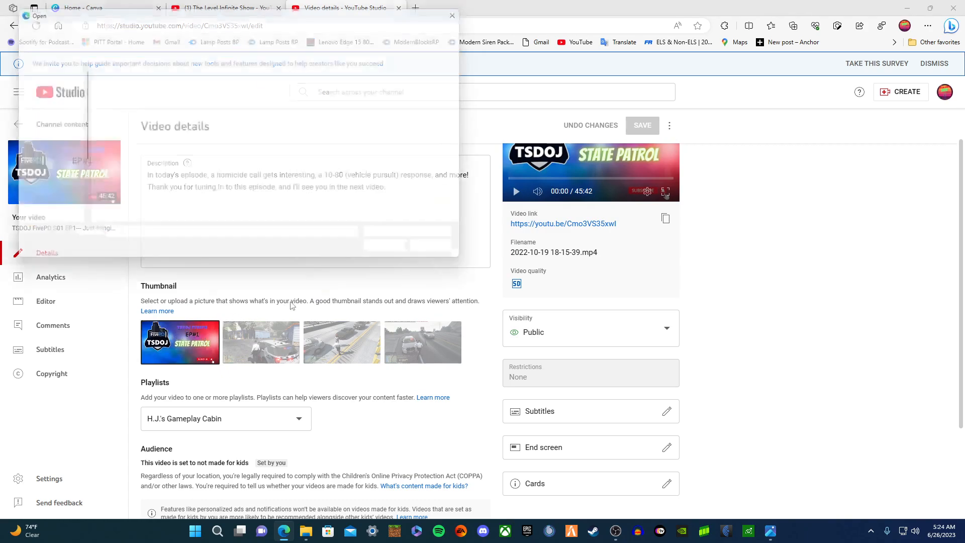
double_click(159, 99)
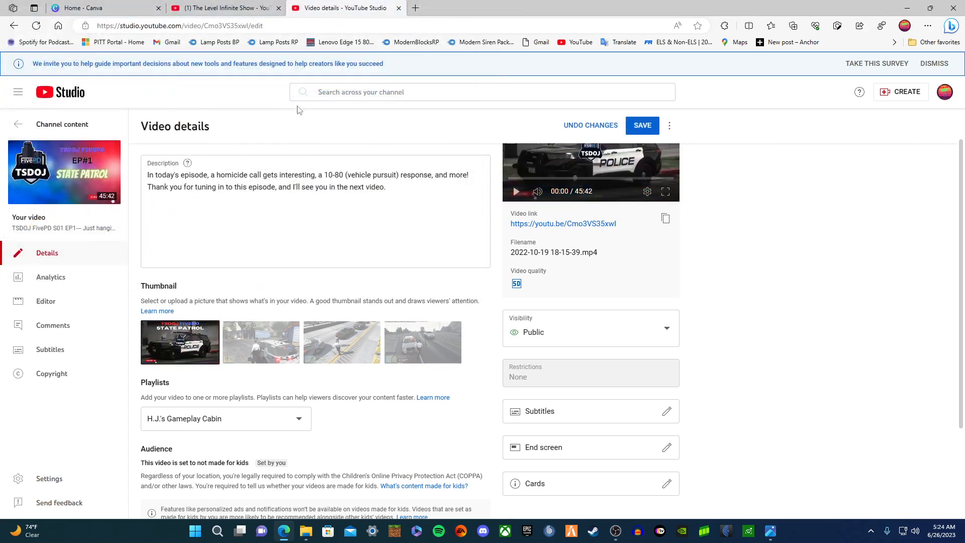
- Start another thumbnail change, cancel the file picker and return to the Canva tab
scroll(641, 223, "up", 1)
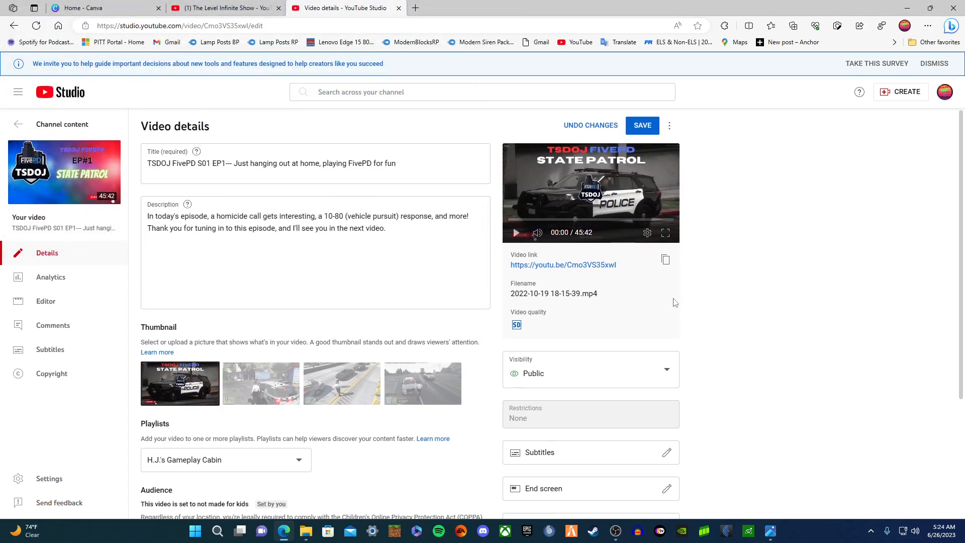
left_click(208, 370)
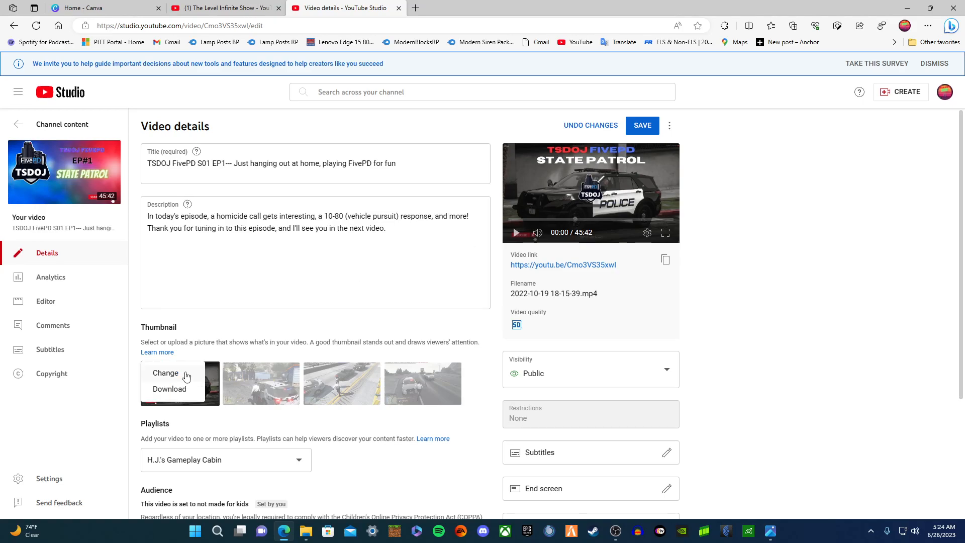
left_click(186, 373)
left_click(452, 259)
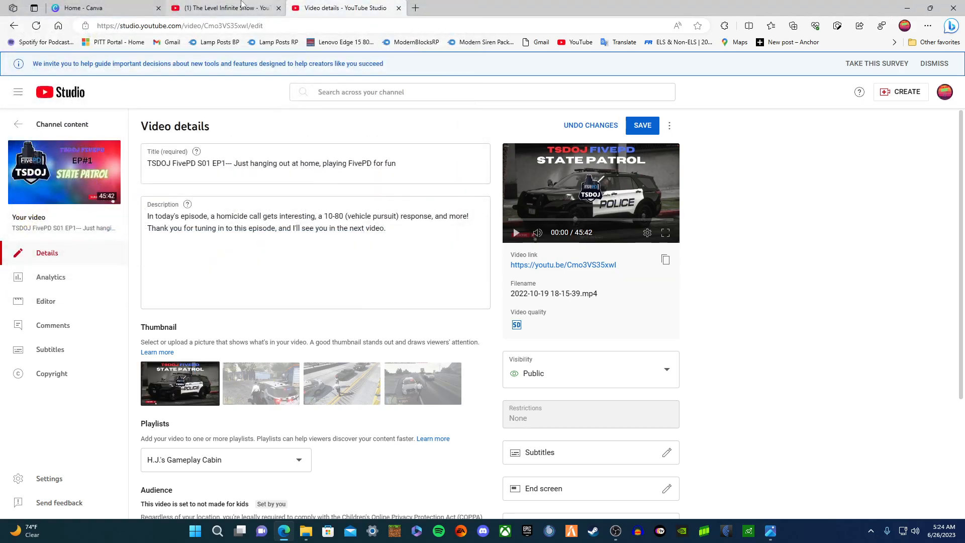
left_click(124, 4)
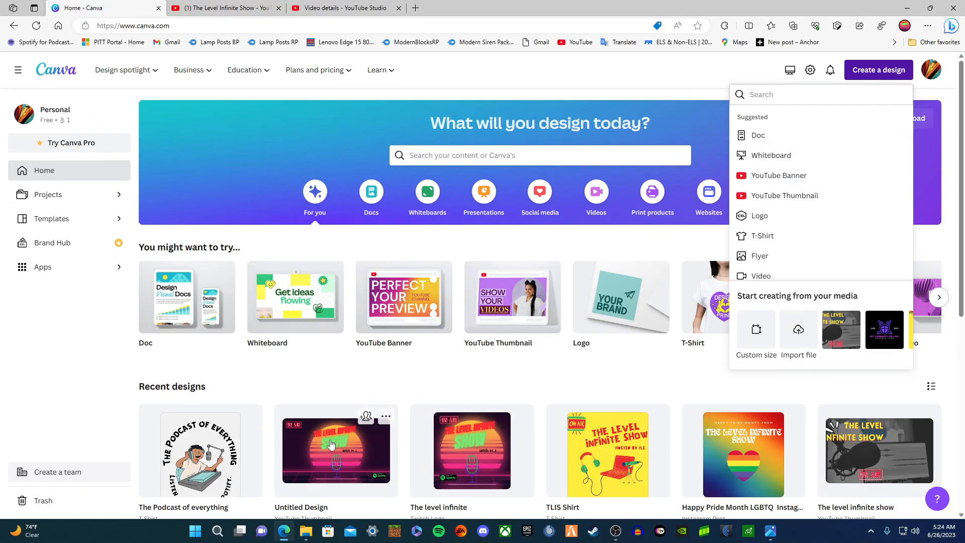
- Reload Canva home and download the STATE PATROL #1 design as a 1280 × 720 PNG
scroll(352, 301, "down", 8)
scroll(352, 302, "up", 4)
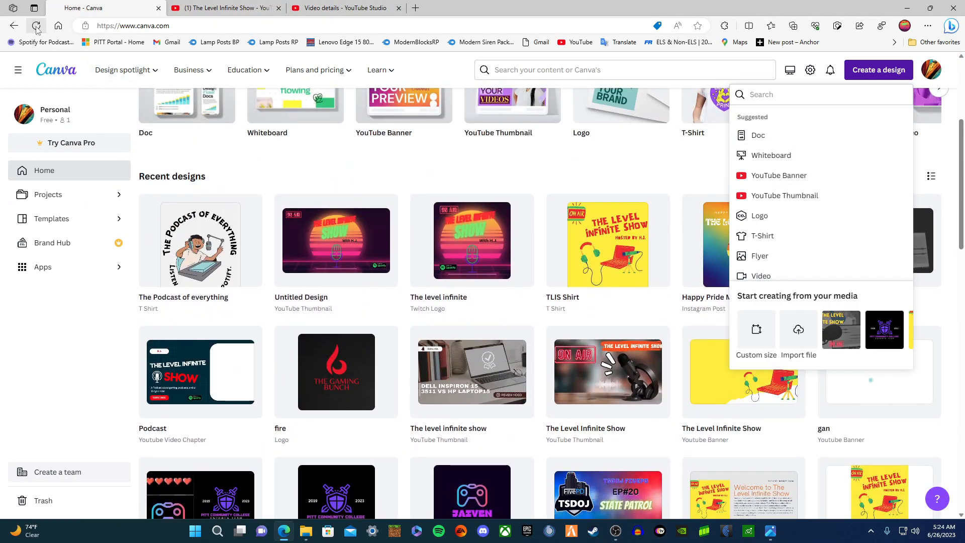
left_click(37, 25)
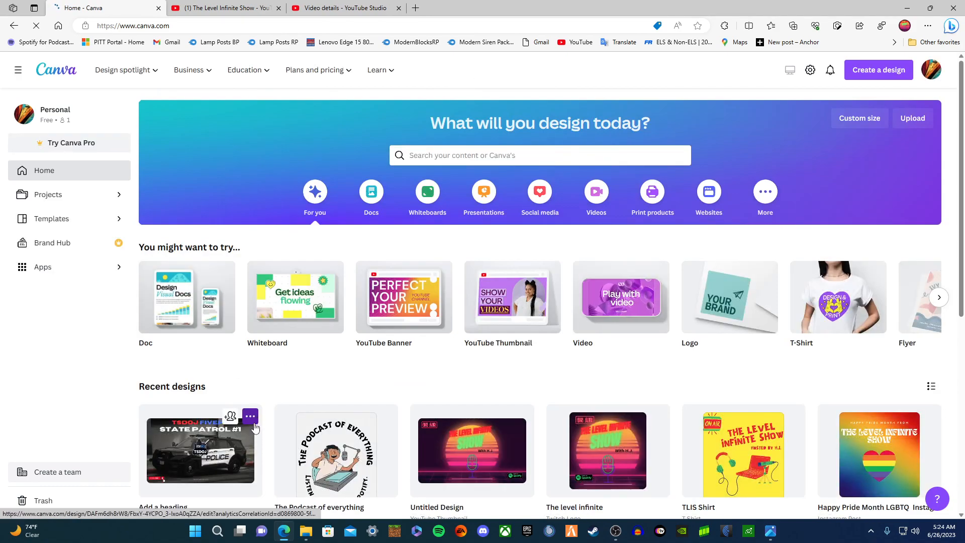
left_click(253, 422)
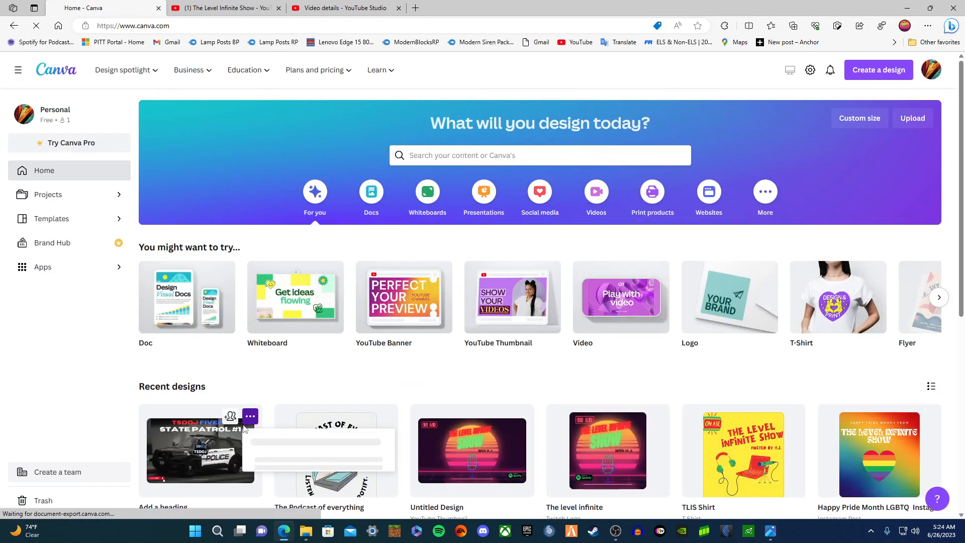
scroll(255, 427, "down", 4)
left_click(294, 321)
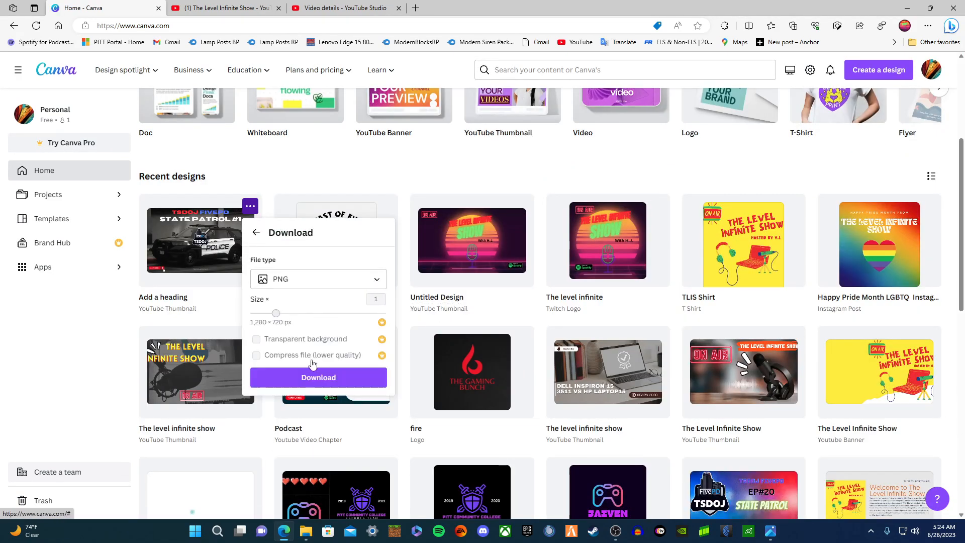
left_click(319, 377)
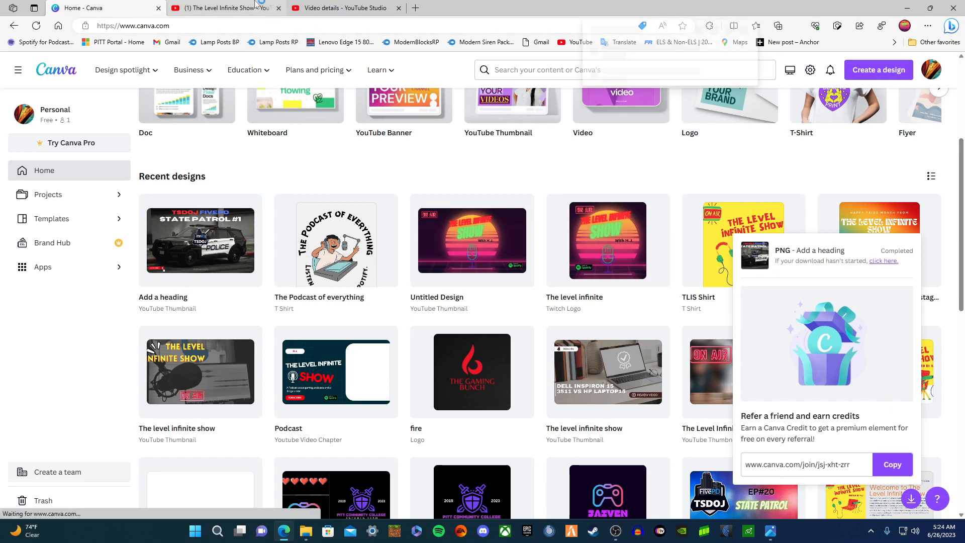
left_click(226, 8)
- Replace the video's thumbnail with the downloaded 'Add a heading' image
left_click(341, 8)
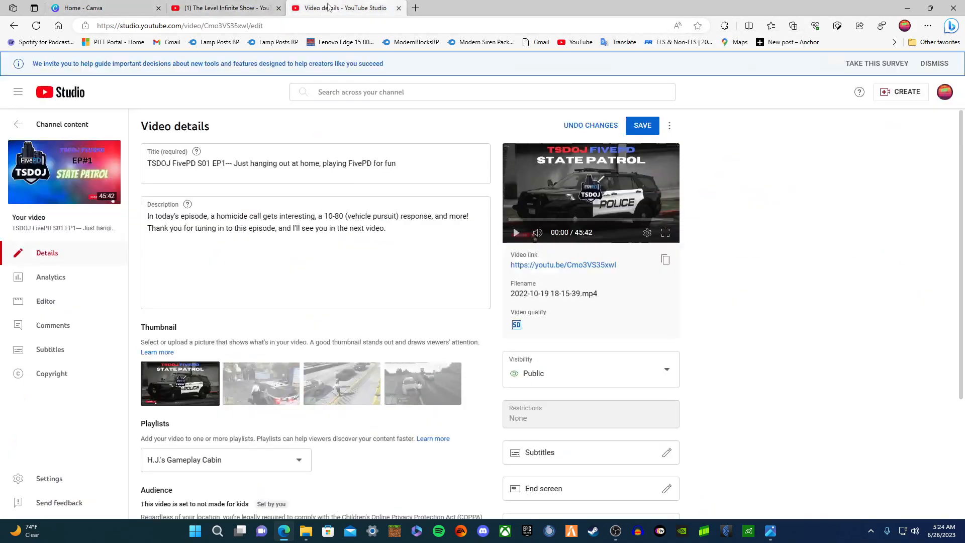
left_click(210, 371)
left_click(164, 372)
double_click(127, 95)
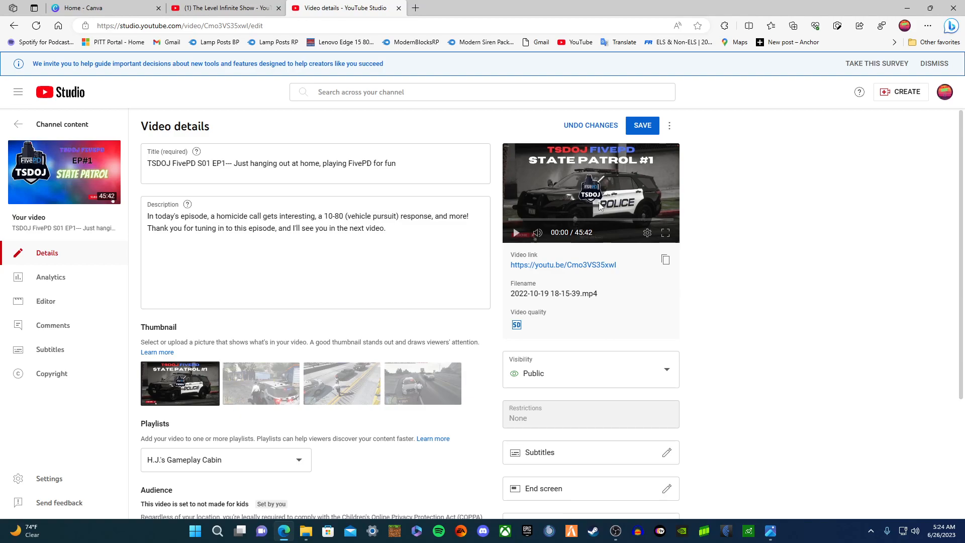
- Save the thumbnail change to the TSDOJ FivePD S01 EP1 video details
left_click(639, 126)
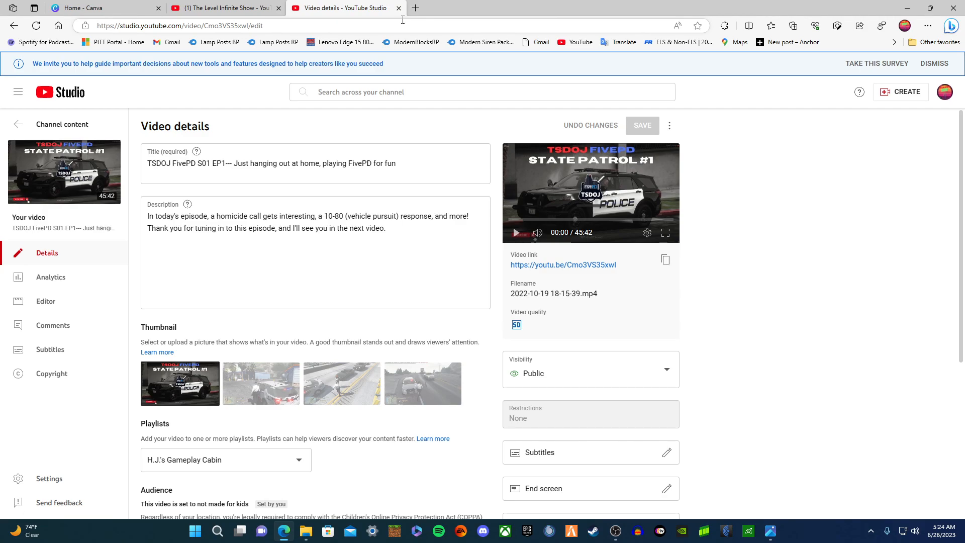
left_click(226, 7)
left_click(342, 7)
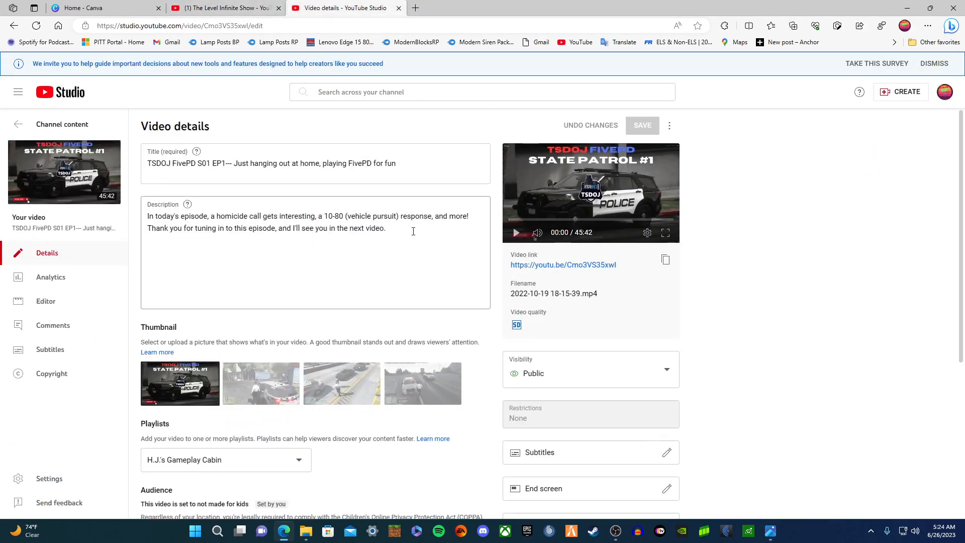